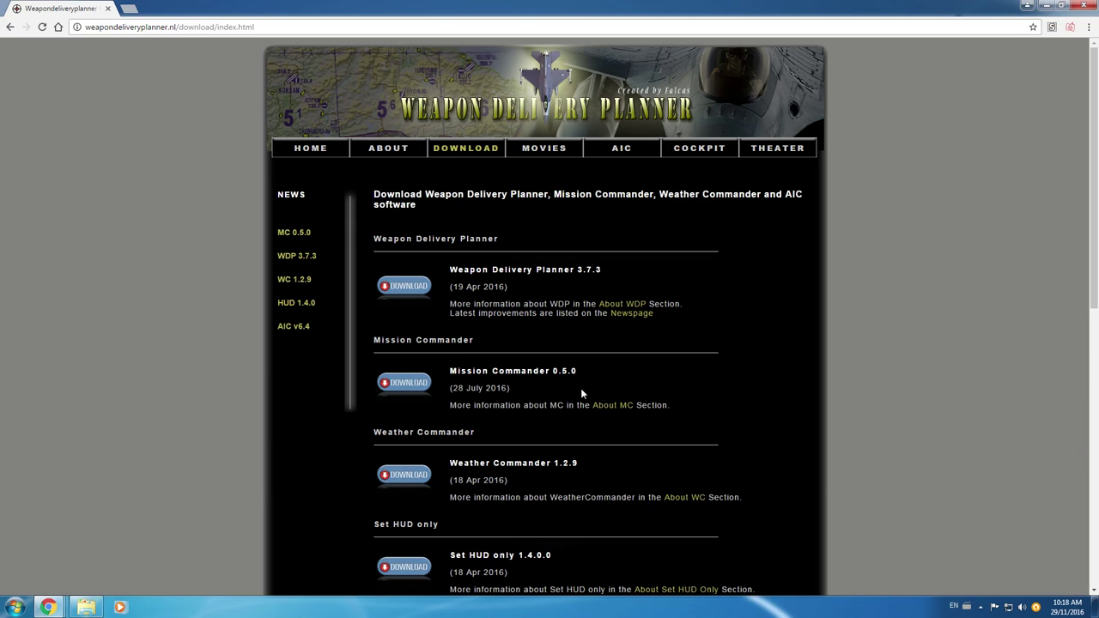
Step: Bring up the BMS MissionCommander program folder from the Windows Explorer taskbar button
left_click(86, 606)
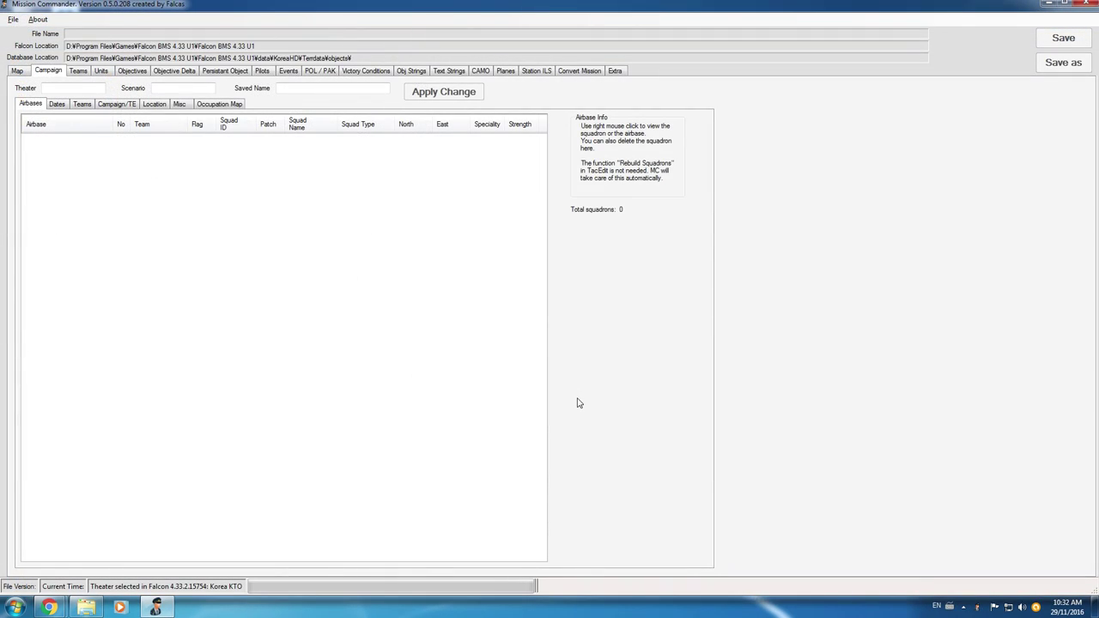
Step: Open the File > Open dialog, try the *.cam filter, return to all files, and go up to Data
left_click(13, 19)
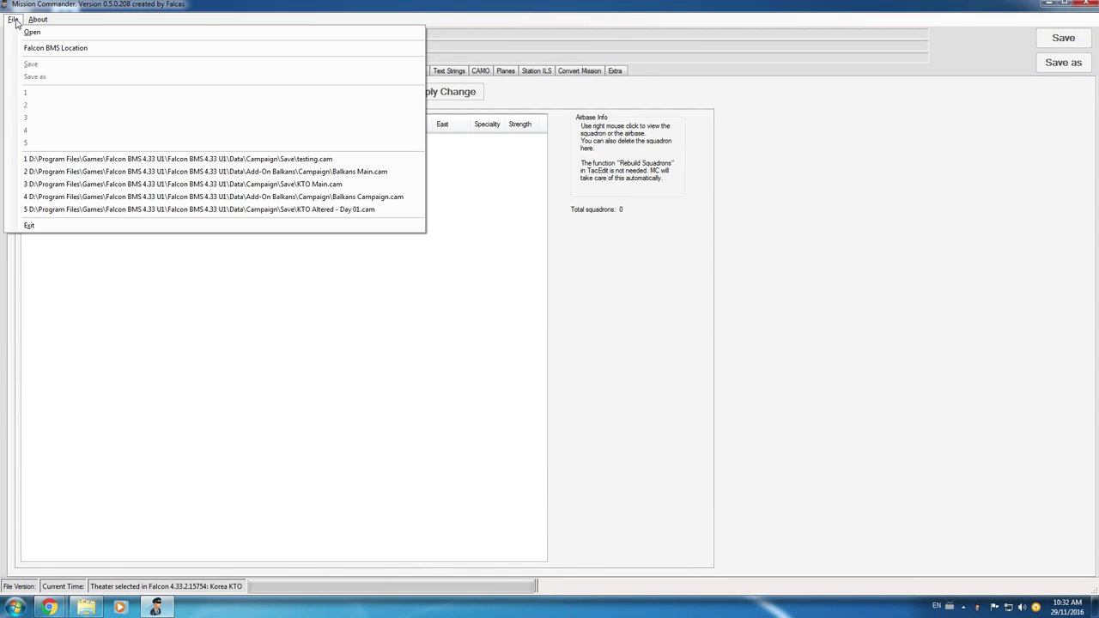
left_click(20, 33)
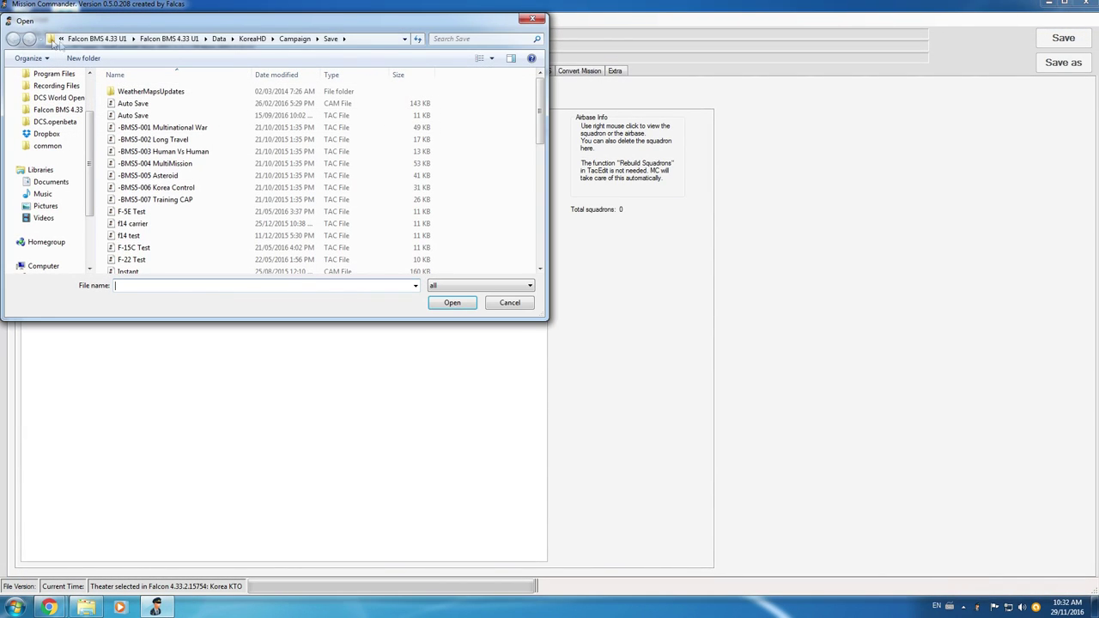
left_click(448, 286)
left_click(442, 306)
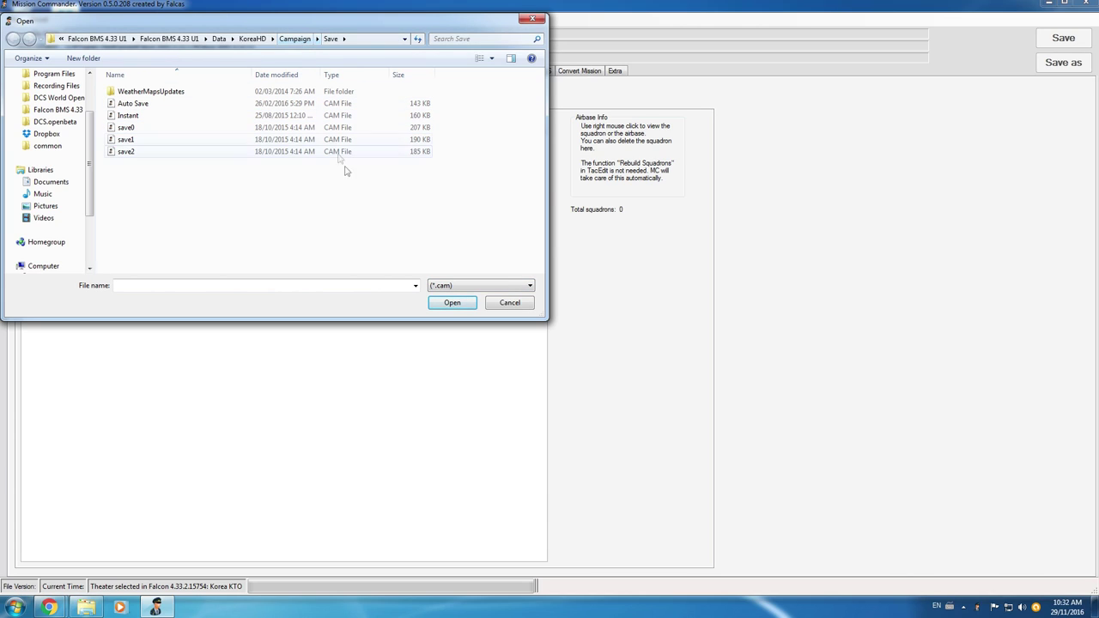
left_click(445, 286)
left_click(447, 296)
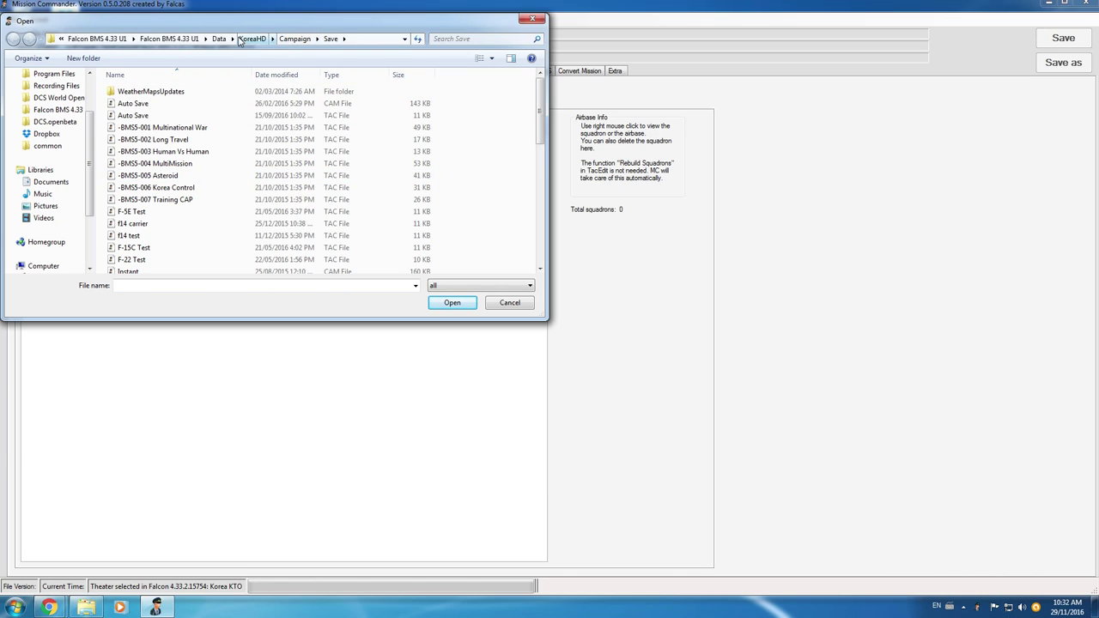
left_click(221, 39)
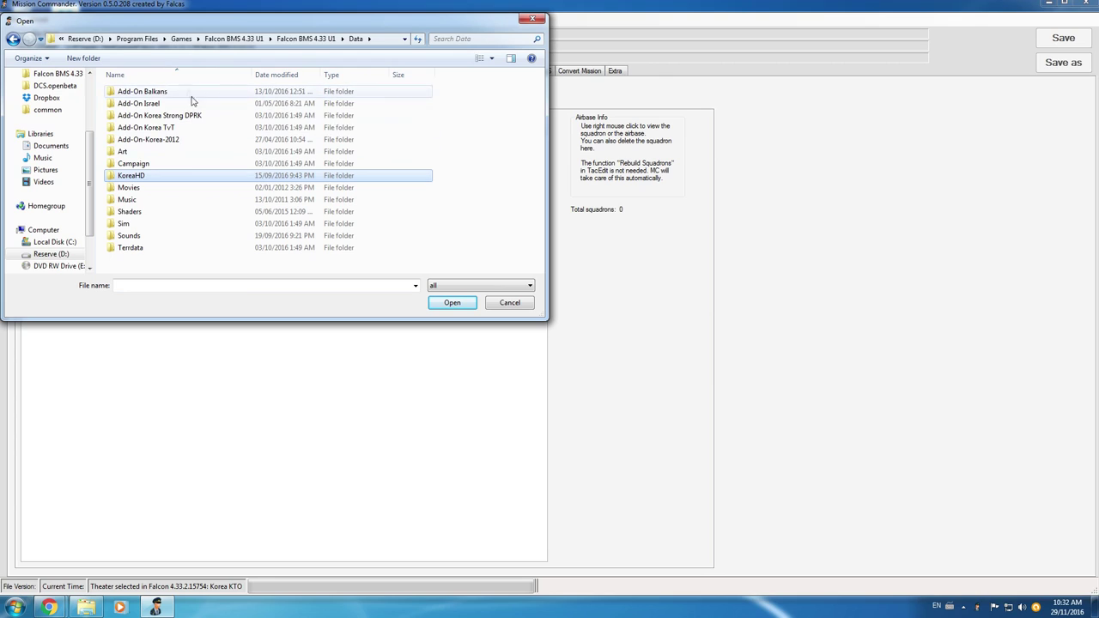
Step: Browse the Add-On Balkans and Add-On Israel campaign folders, returning to Data each time
double_click(168, 94)
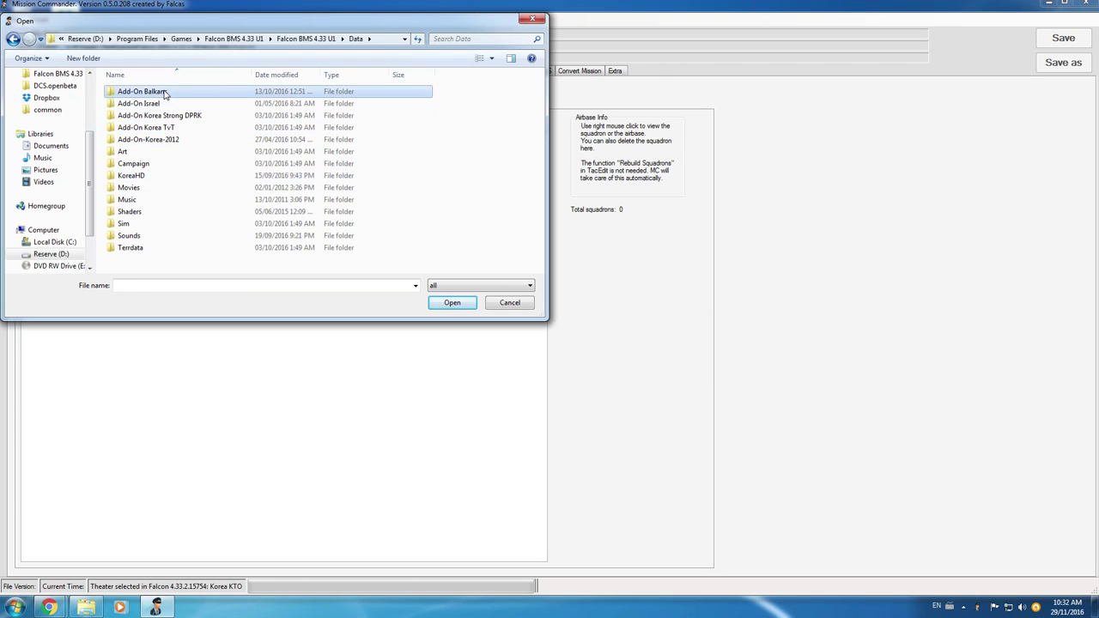
double_click(153, 105)
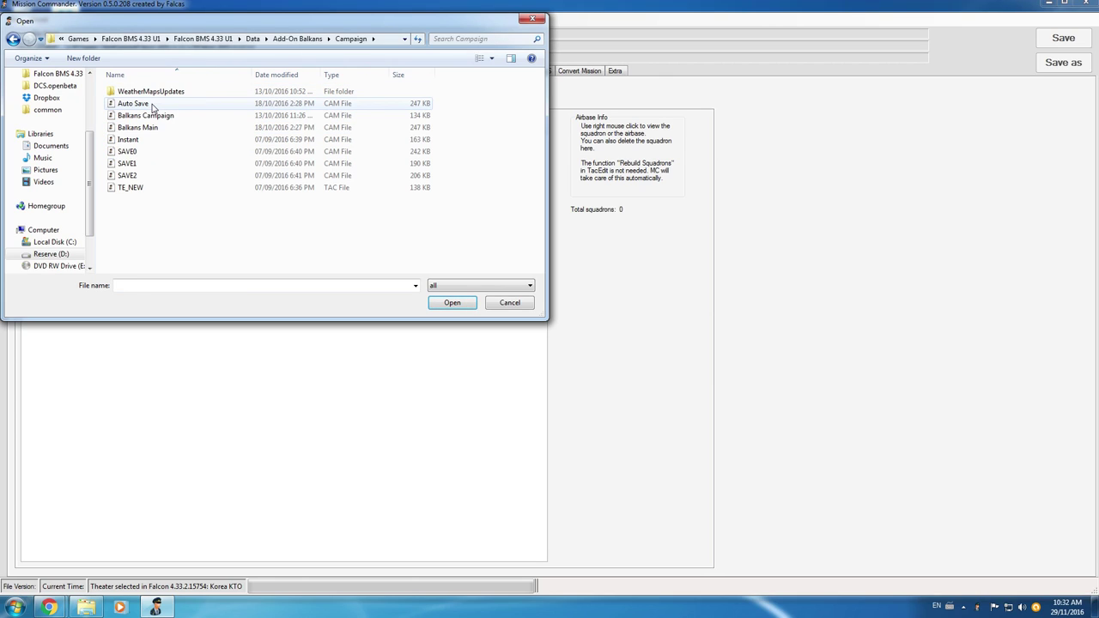
left_click(252, 38)
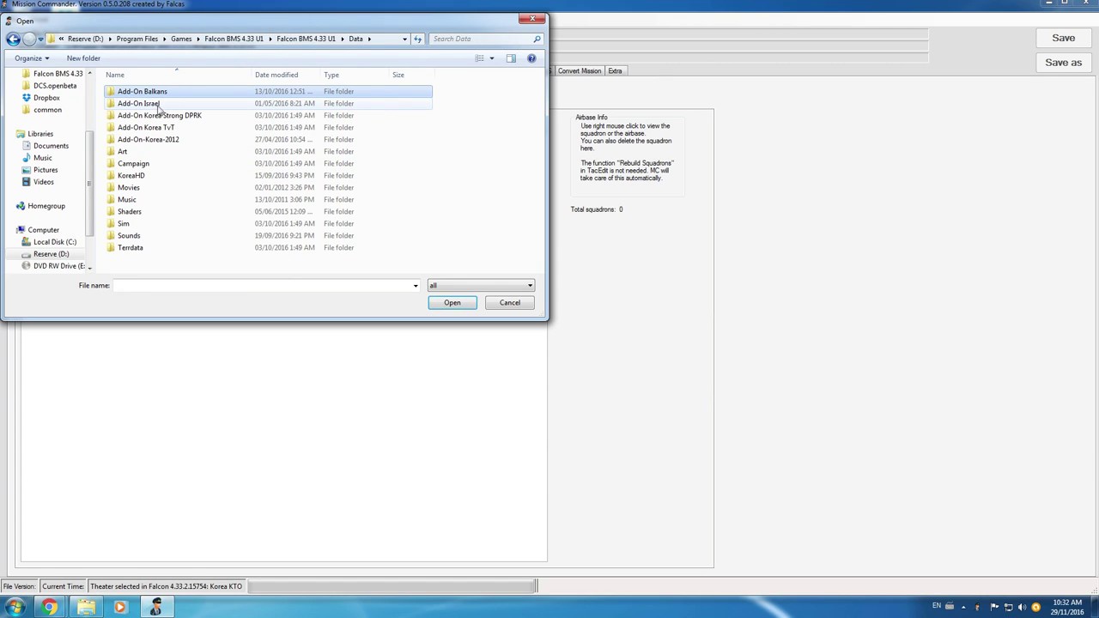
double_click(159, 105)
double_click(136, 104)
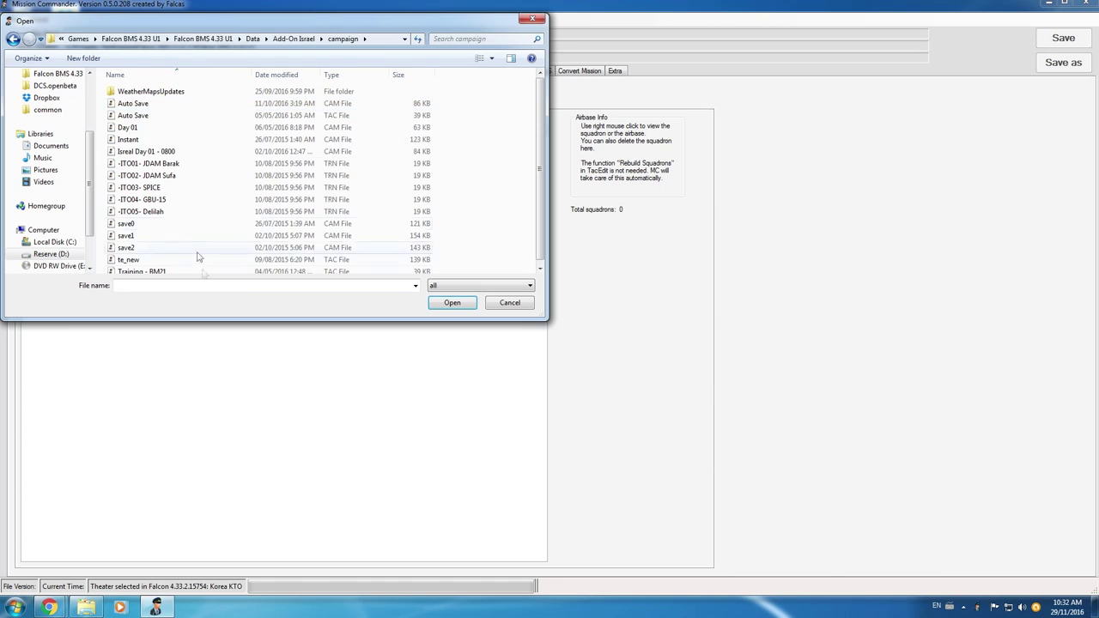
left_click(253, 38)
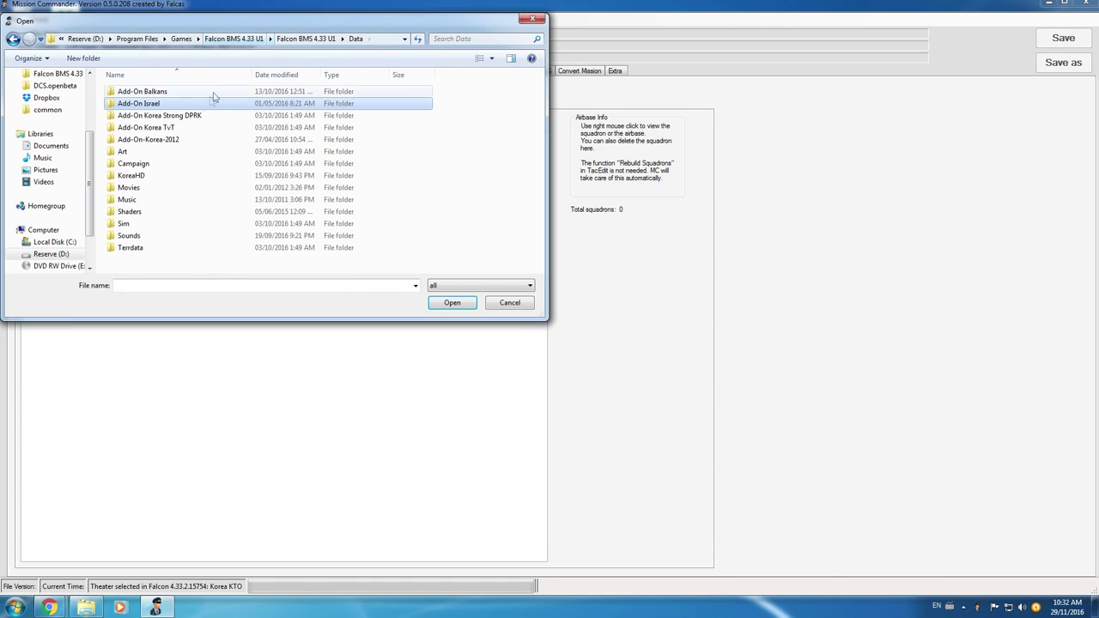
Step: Open testing.cam from Campaign > Save with the *.cam filter applied
double_click(148, 164)
double_click(131, 93)
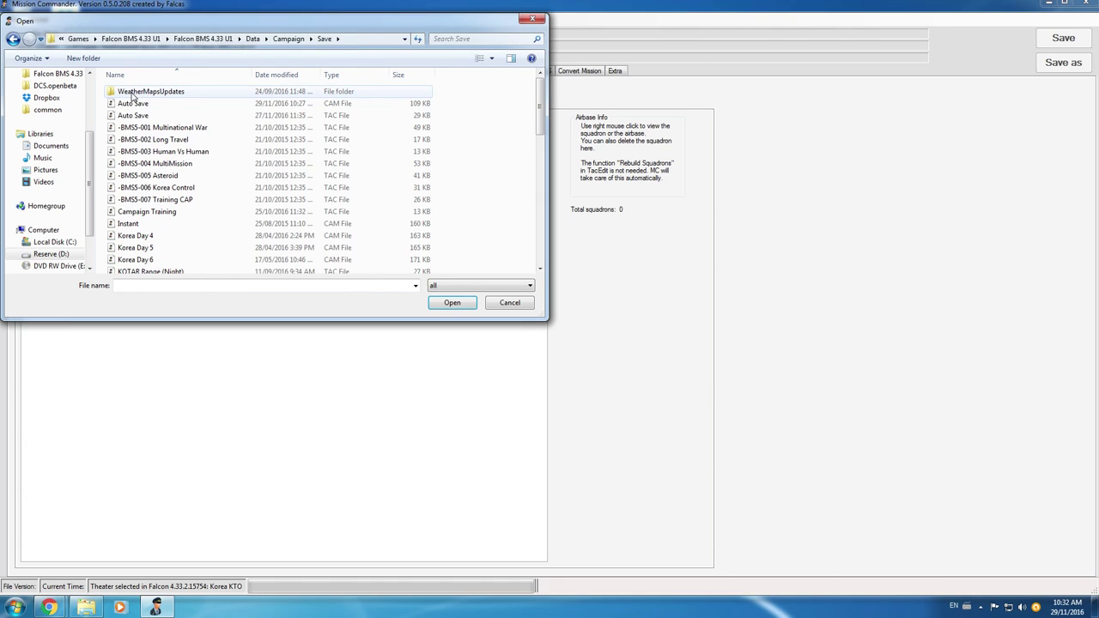
left_click(481, 285)
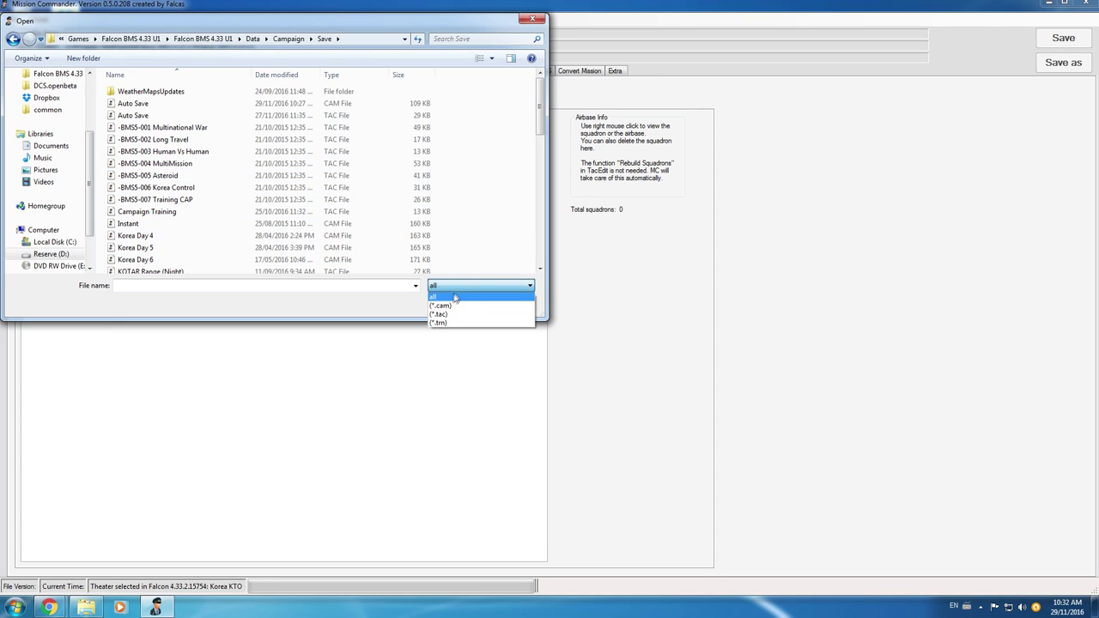
left_click(449, 303)
left_click(211, 200)
scroll(211, 198, "down", 1)
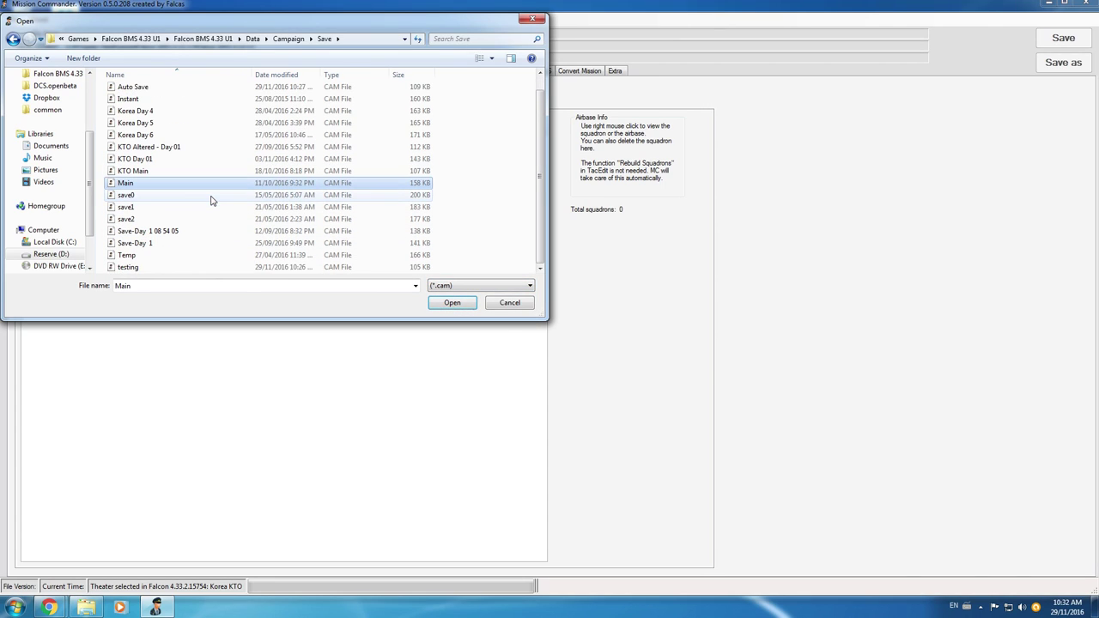
left_click(149, 269)
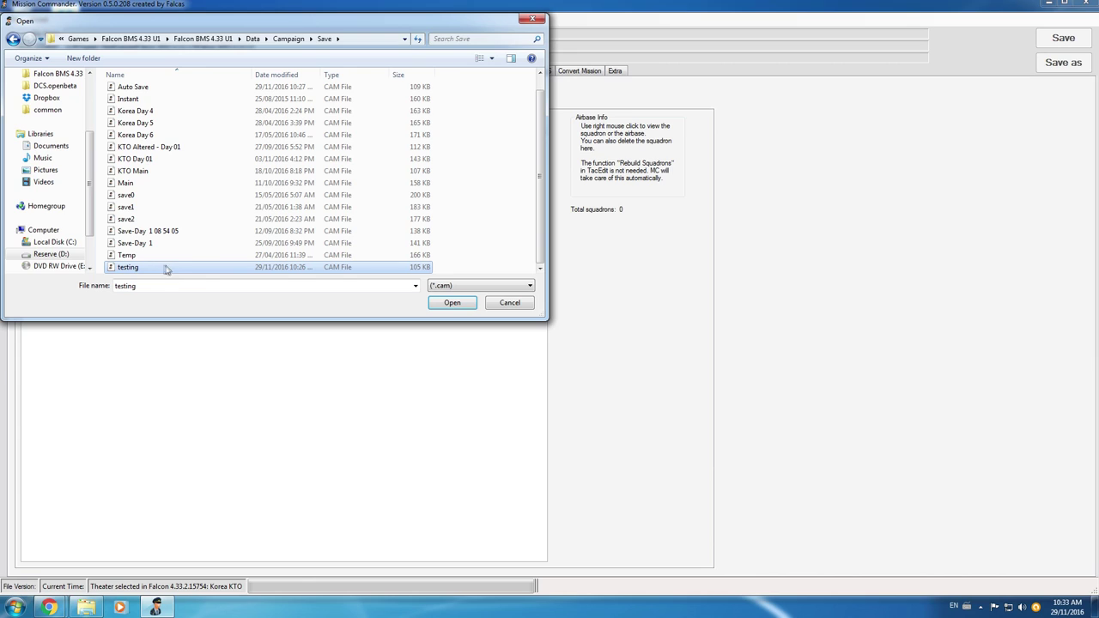
double_click(169, 268)
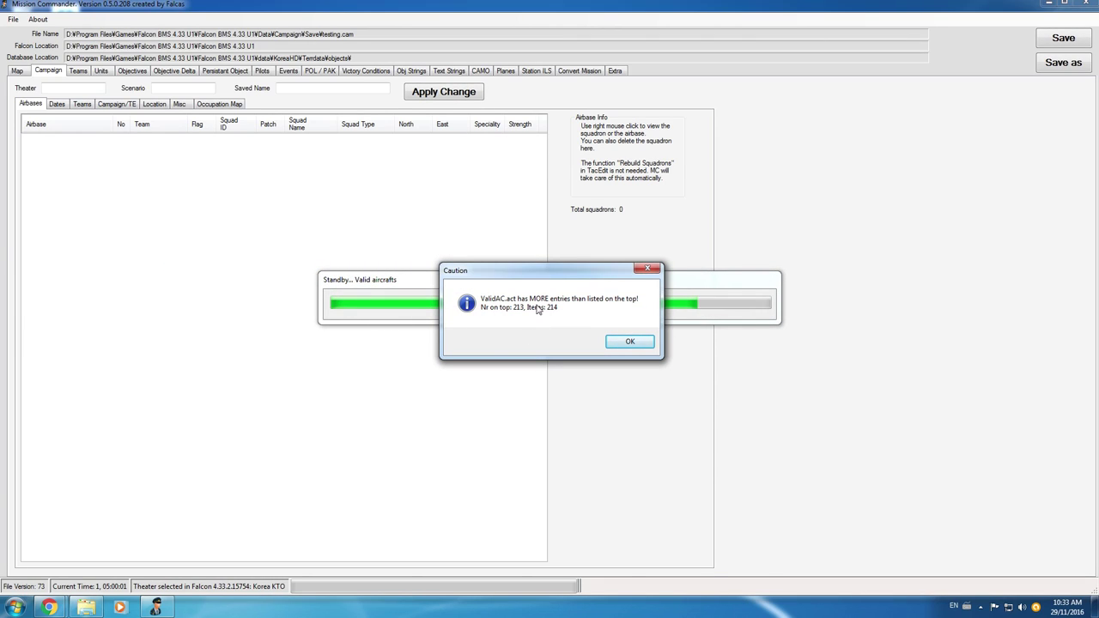
Step: Dismiss the ValidAC.act count caution and switch to the campaign's Units list
left_click(631, 343)
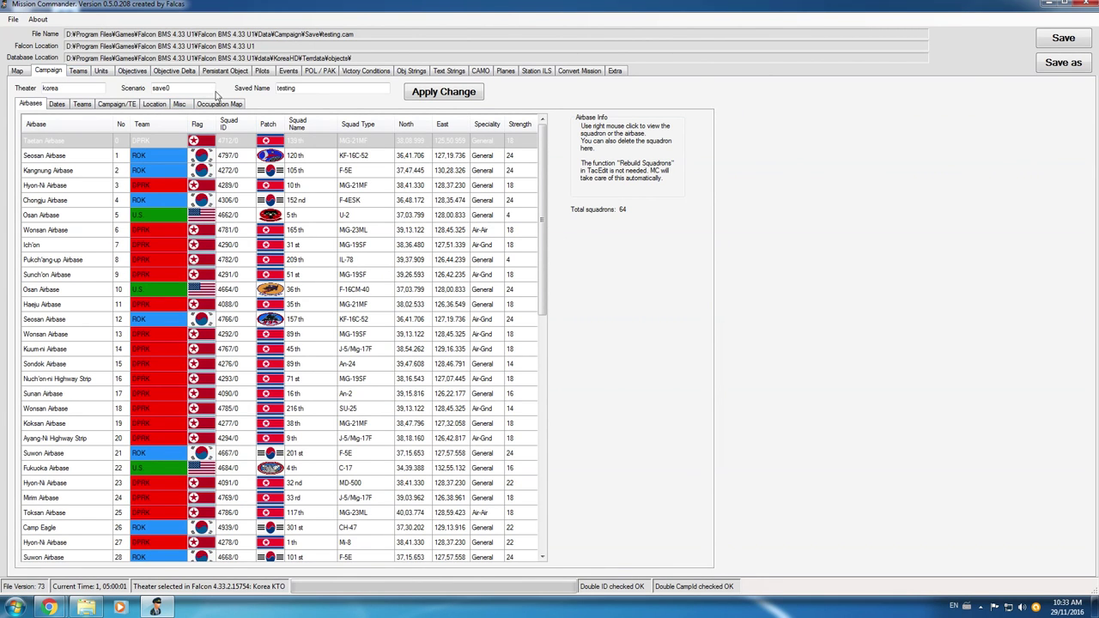
left_click(101, 73)
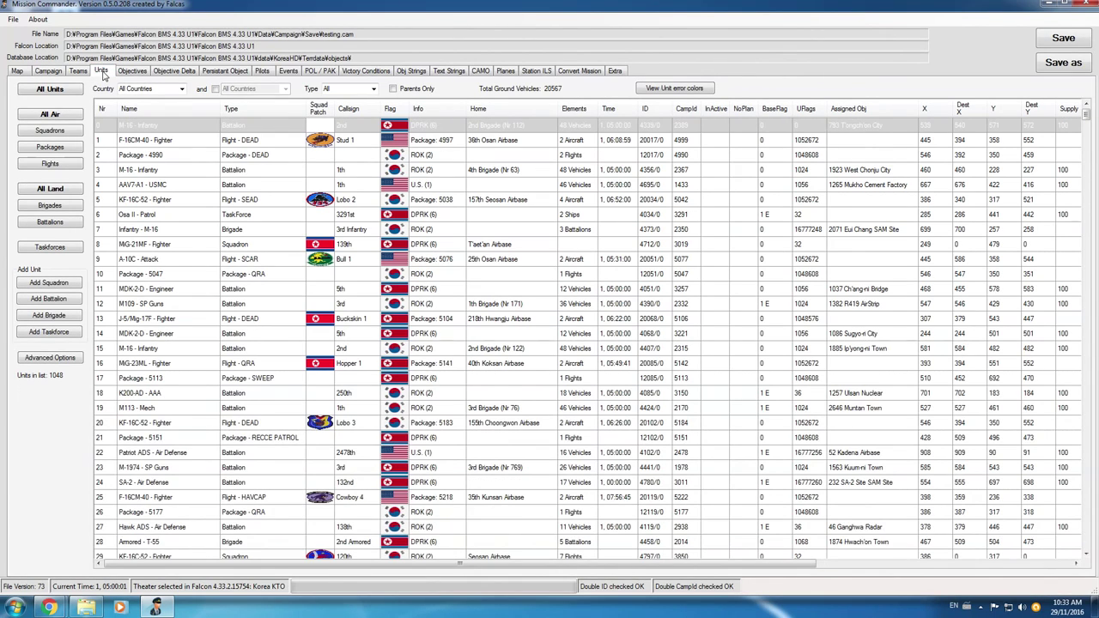
Step: Show only squadrons sorted by Name, then start a new squadron with Add Squadron
left_click(49, 131)
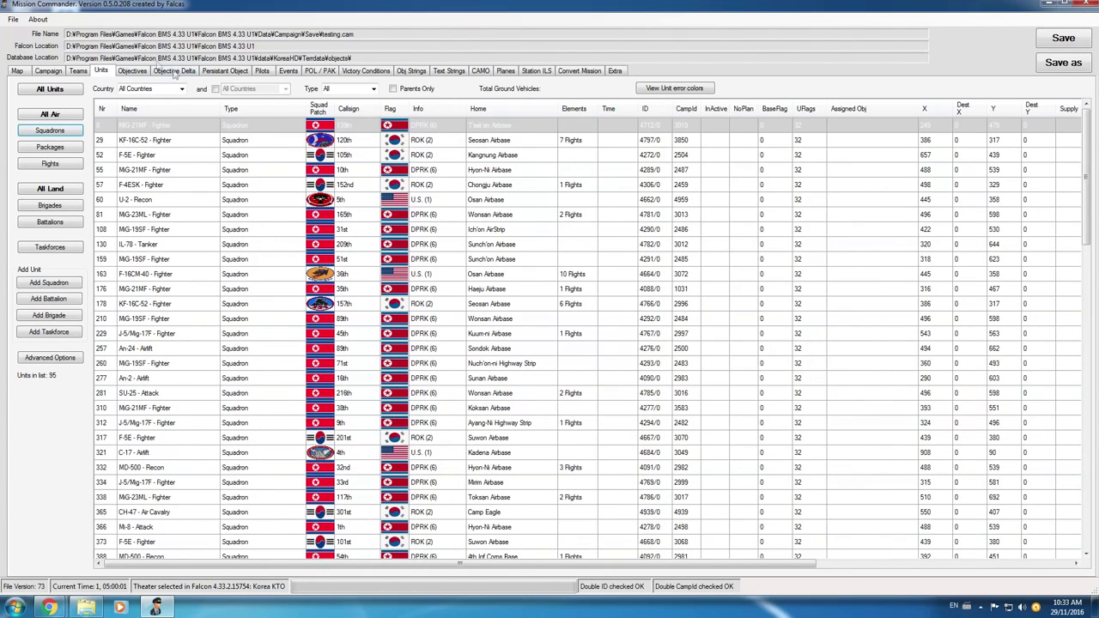
left_click(143, 109)
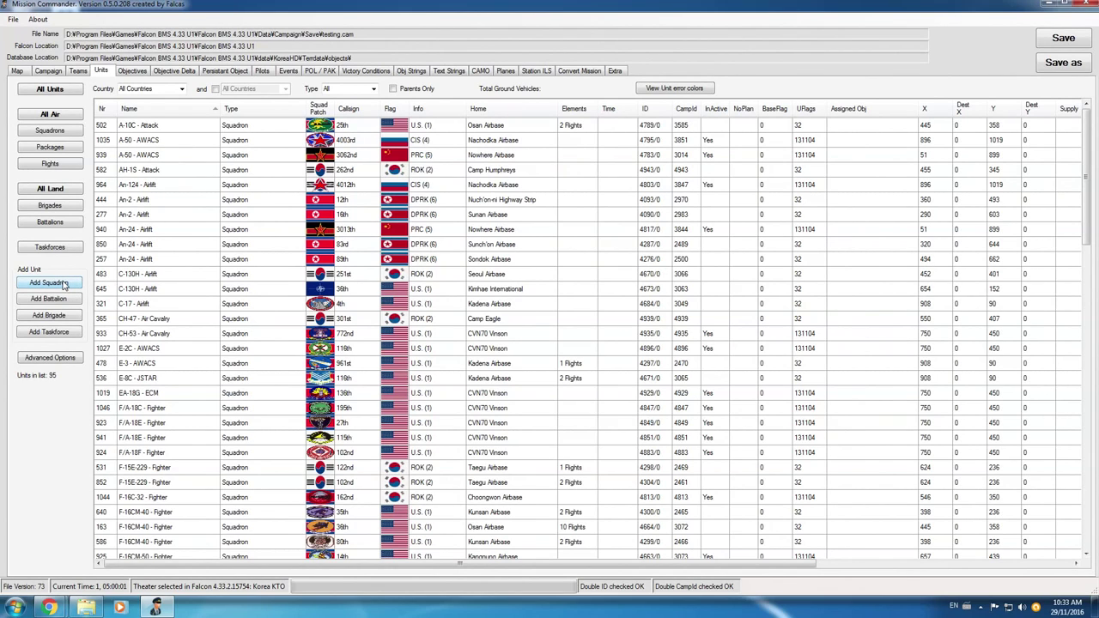
left_click(62, 284)
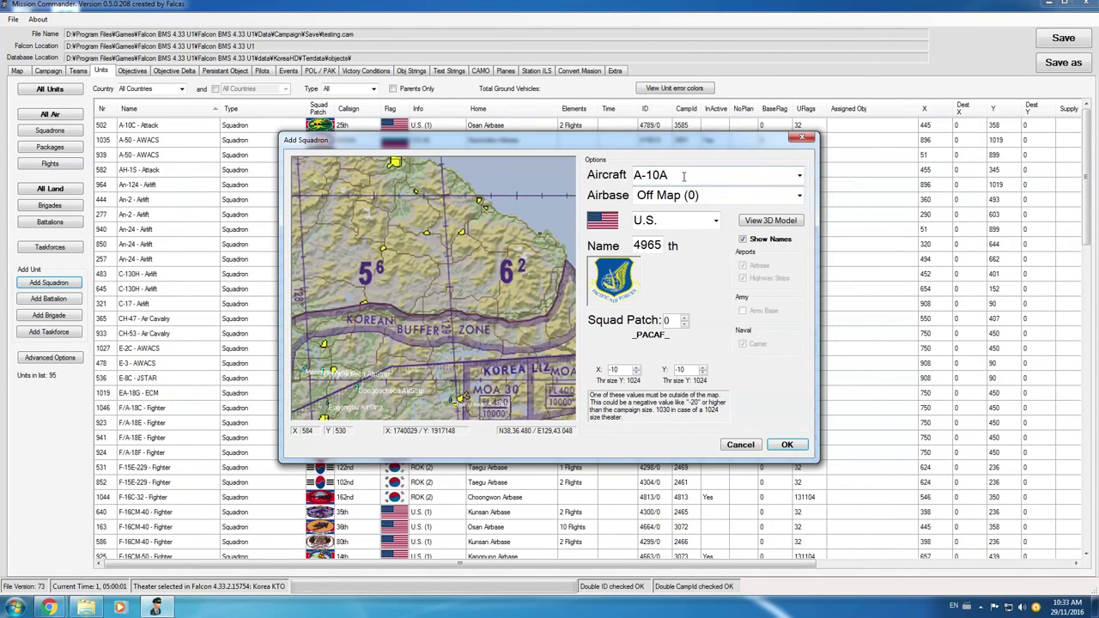
Step: Choose the M-2000-5 aircraft type and Kimpo Airbase for the new squadron
left_click(799, 174)
left_click_drag(800, 215, 785, 455)
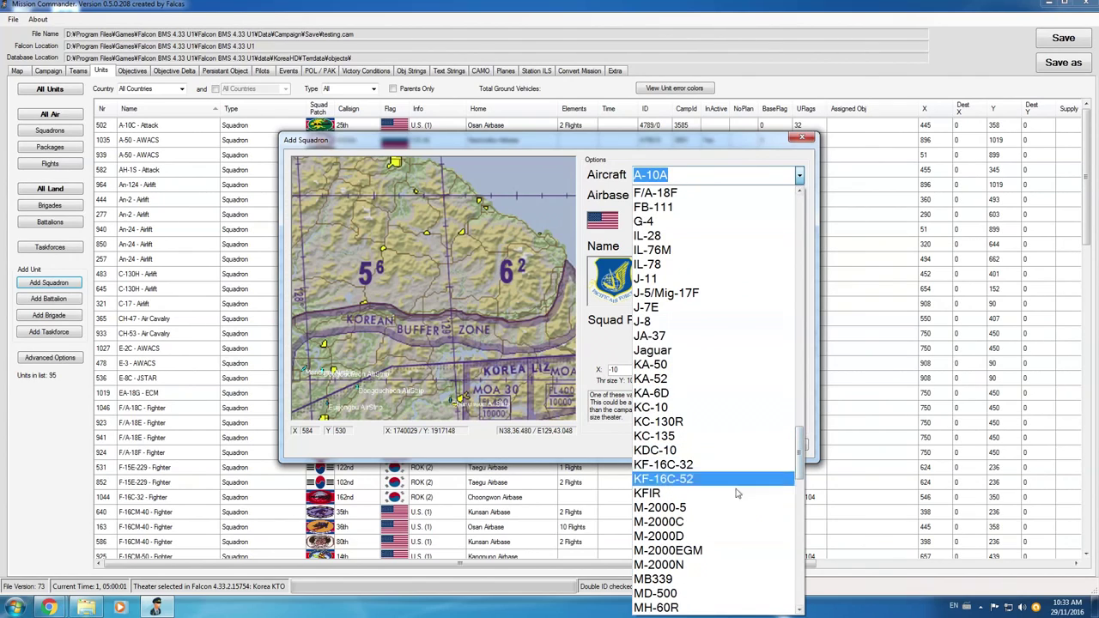
key("Escape")
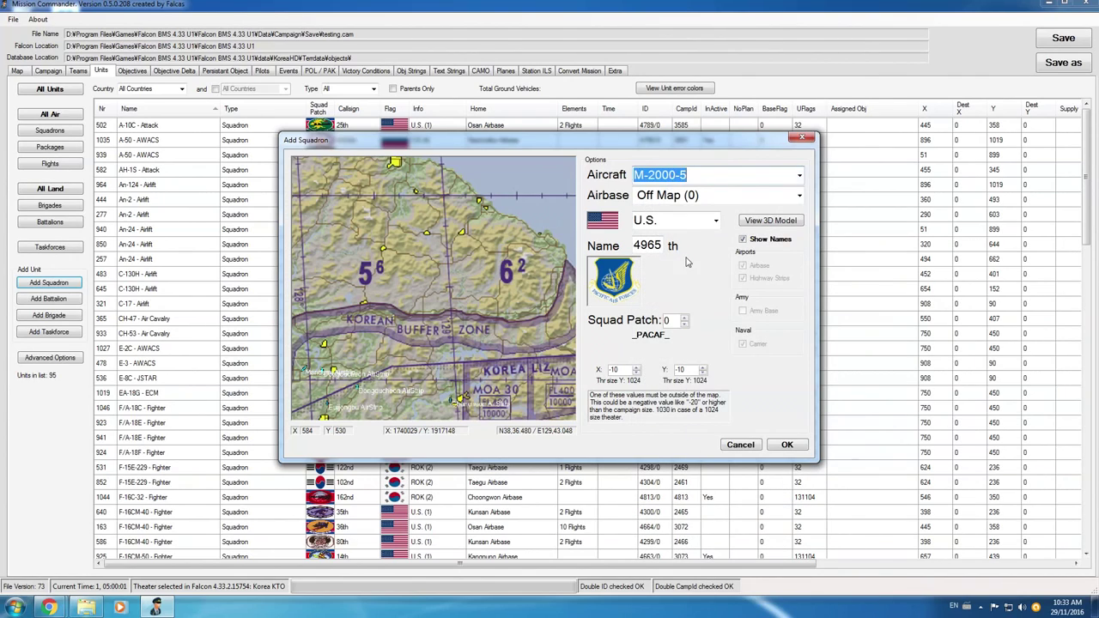
left_click(716, 223)
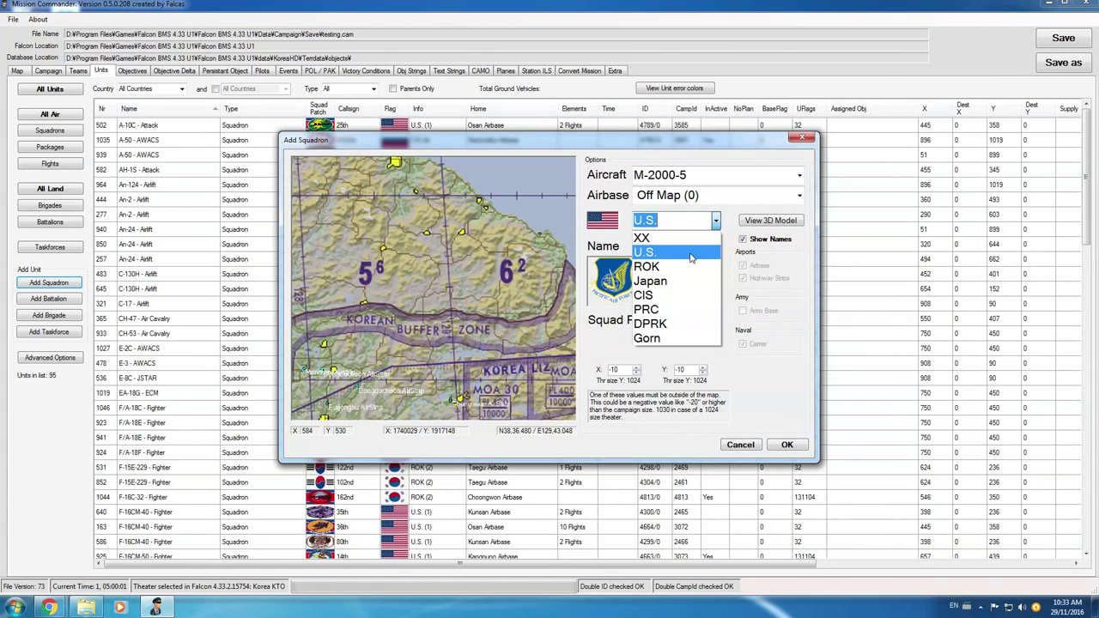
left_click(691, 254)
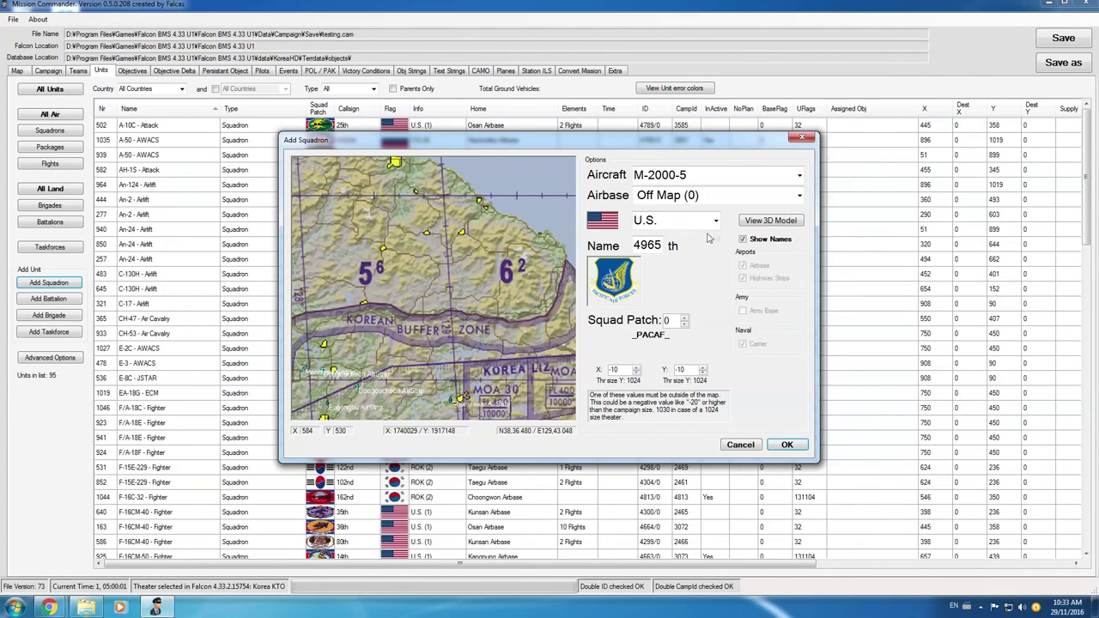
left_click(800, 197)
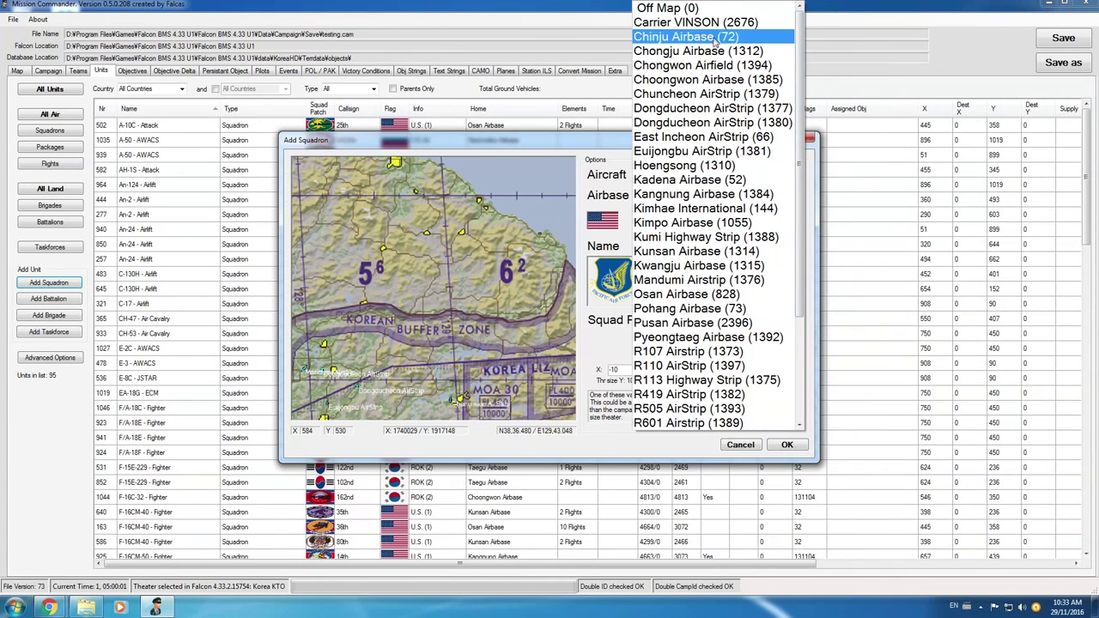
left_click(743, 225)
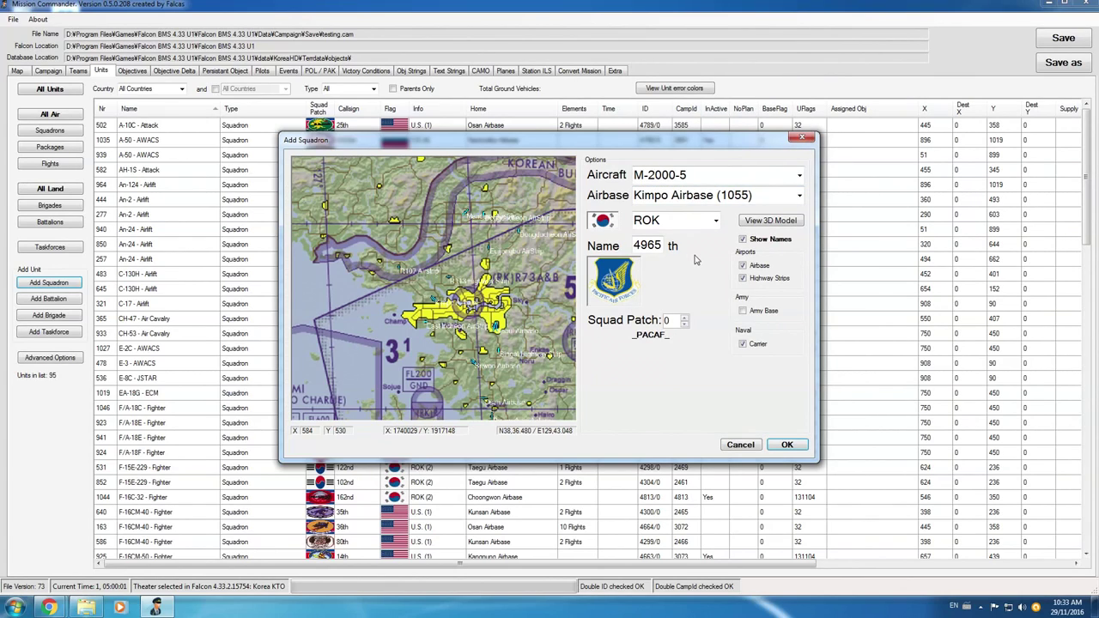
Step: Number the squadron 234 with patch 10, create it, and select new row 1047
double_click(658, 246)
type("234")
left_click_drag(686, 321, 686, 321)
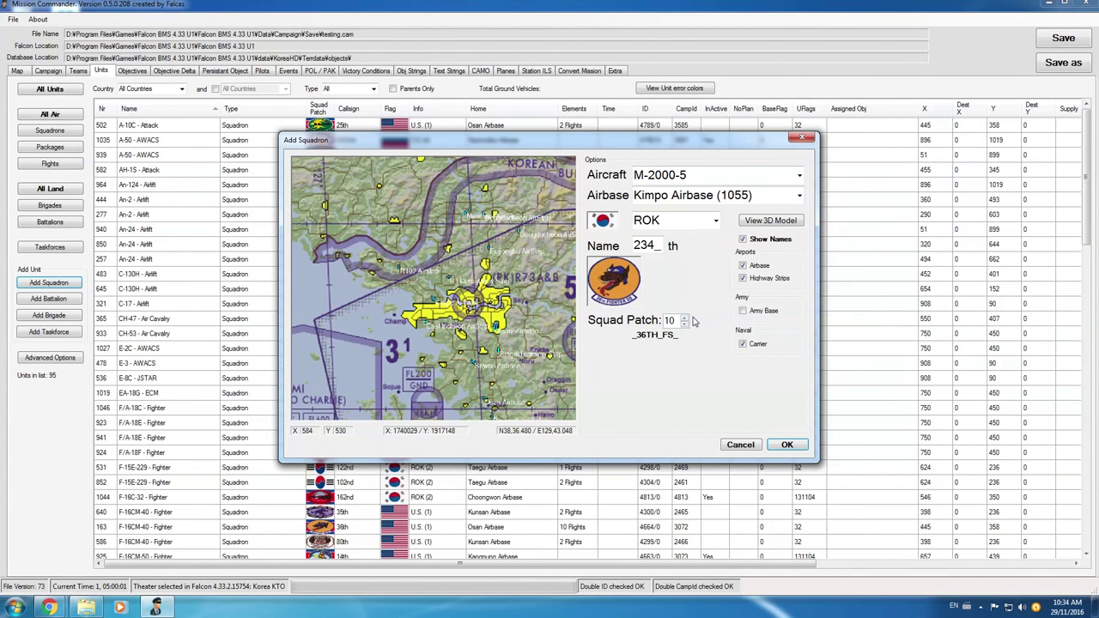
left_click(787, 445)
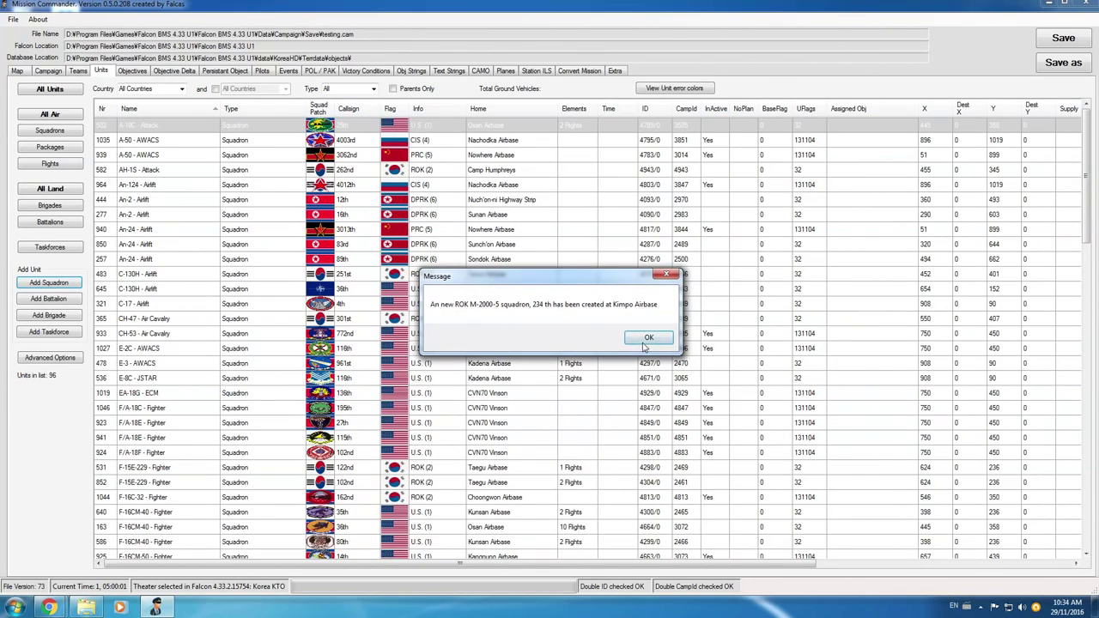
left_click(637, 339)
scroll(578, 288, "down", 15)
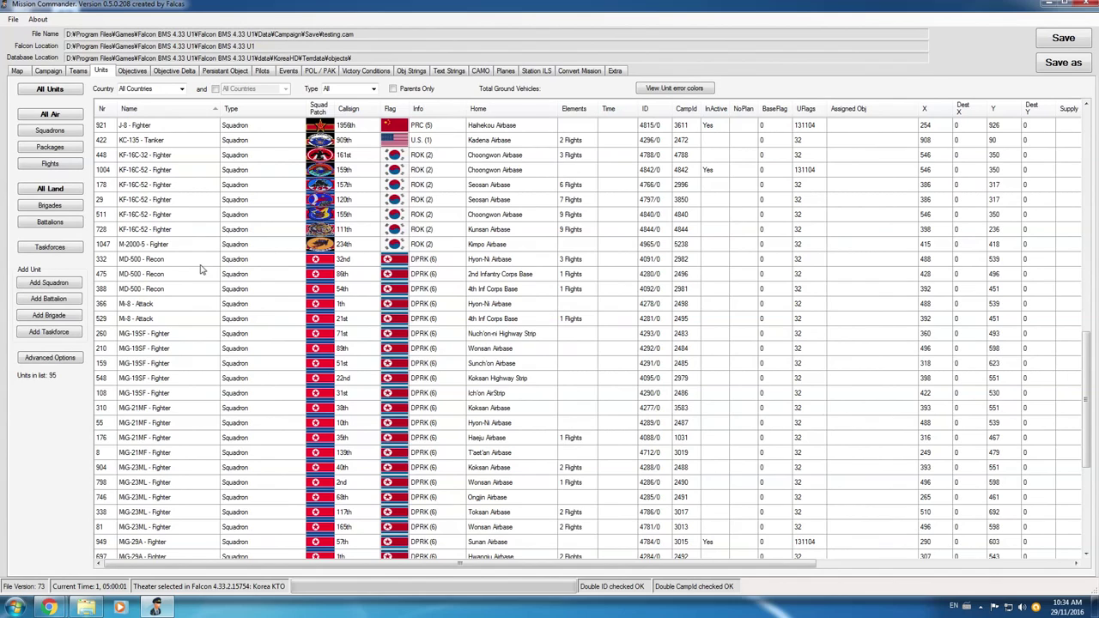
left_click(183, 247)
Step: Set squadron 1047's speciality to Air-To-Air and untick Set by HQ
double_click(183, 247)
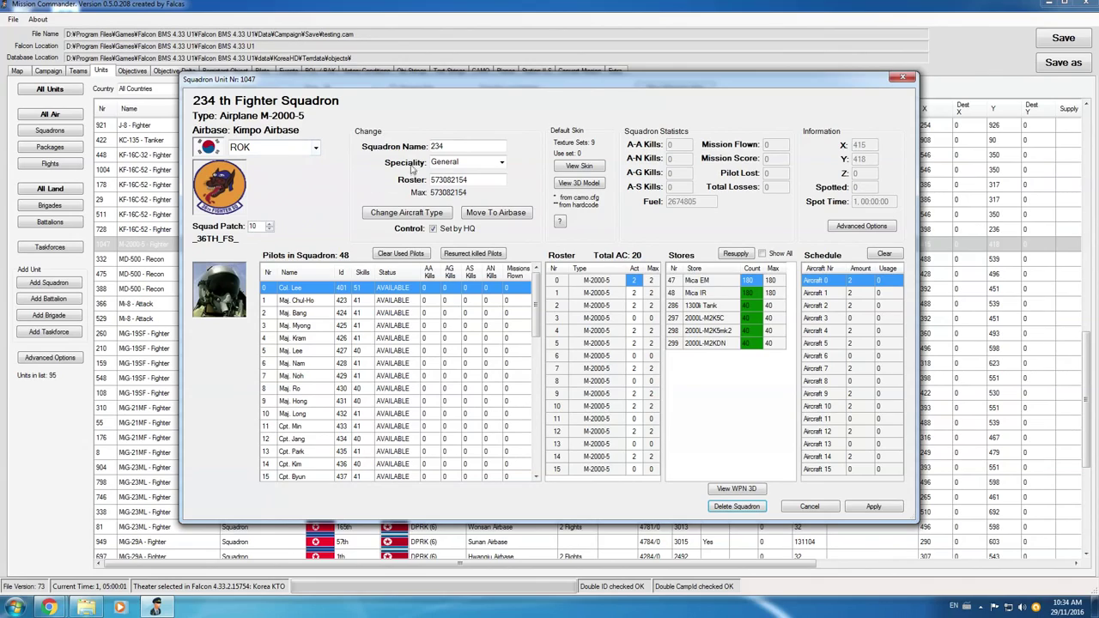
left_click(494, 163)
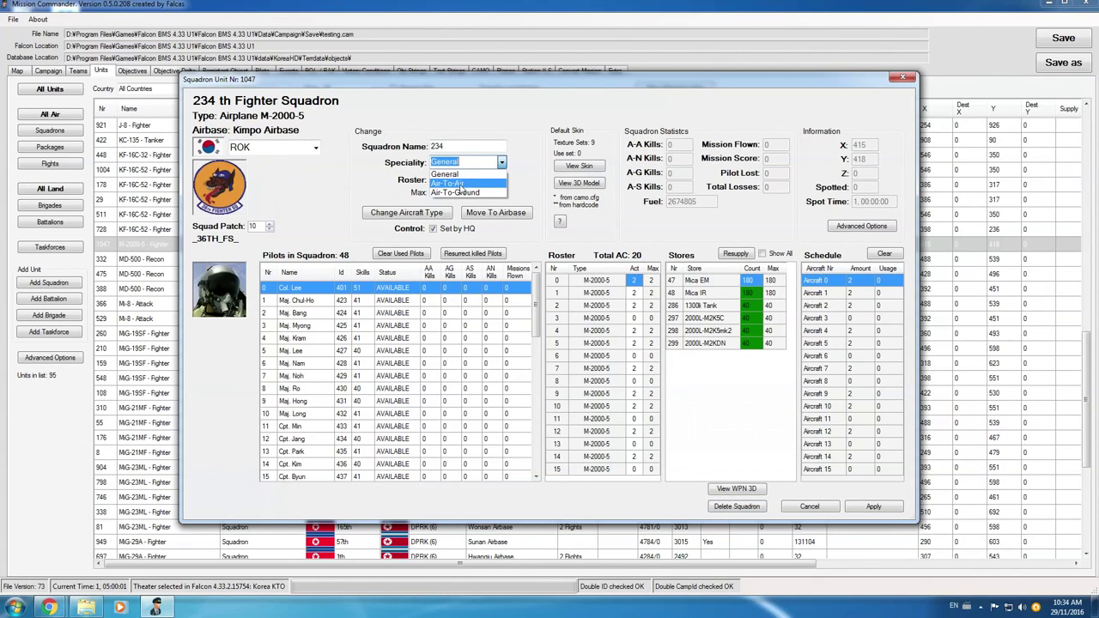
left_click(469, 184)
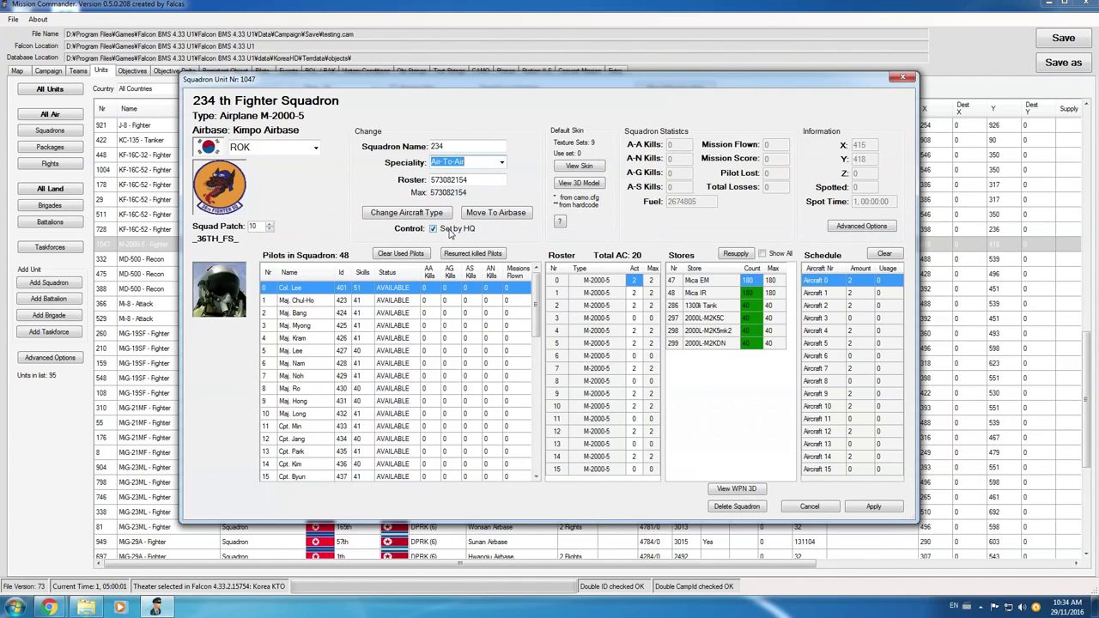
left_click(434, 229)
Step: Zero two roster Act cells, resupply stores, apply, and save the campaign to testing.cam
left_click(632, 293)
left_click(633, 307)
type("0")
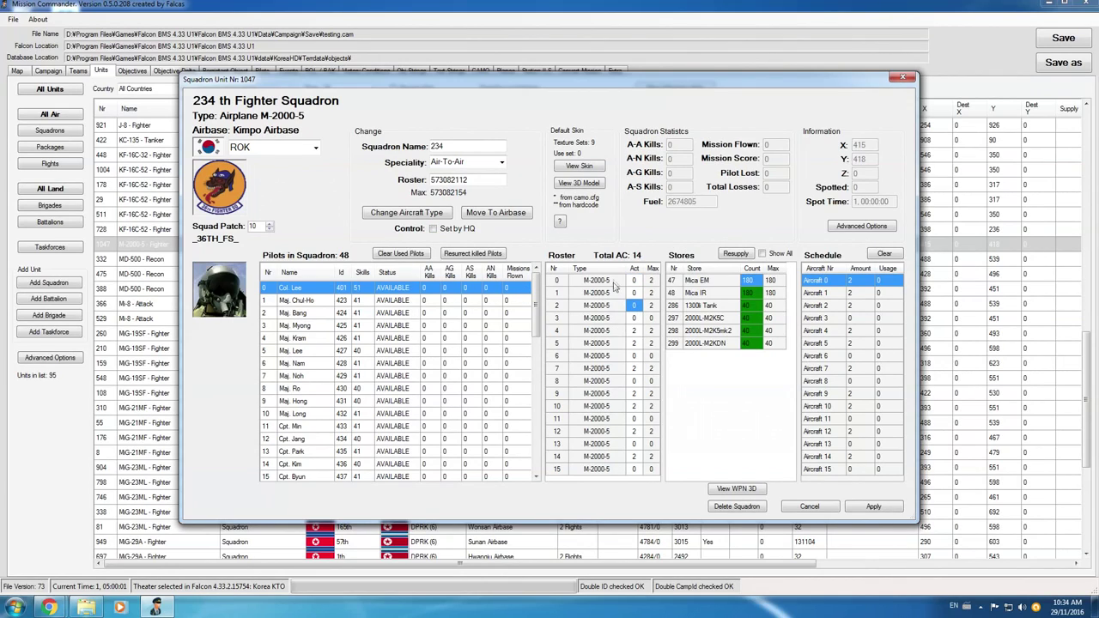
left_click(737, 257)
left_click(872, 508)
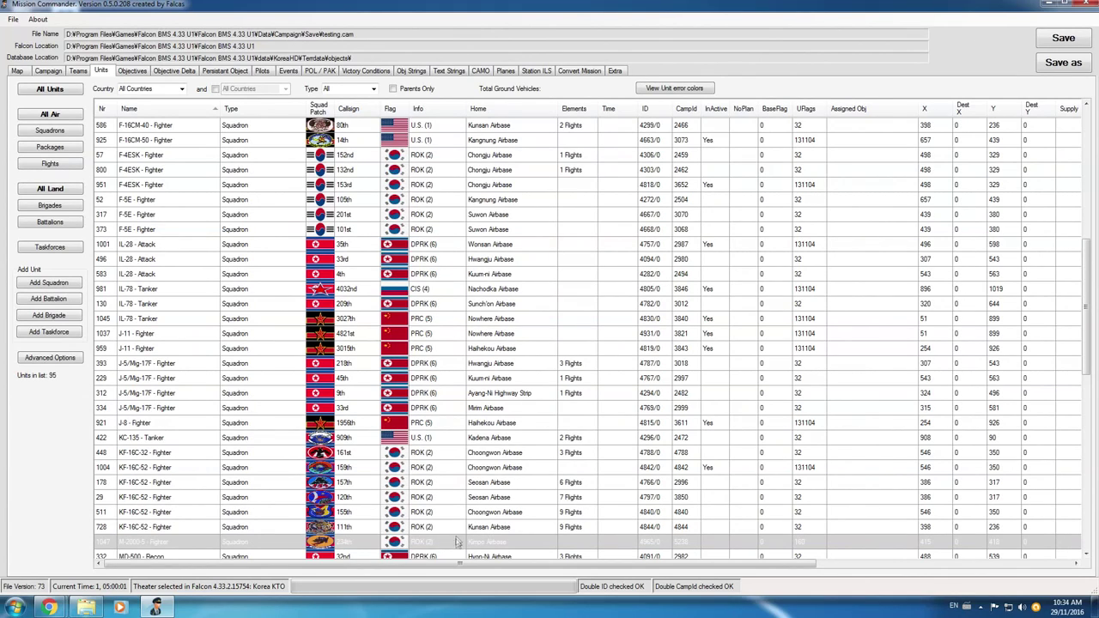
left_click(1063, 40)
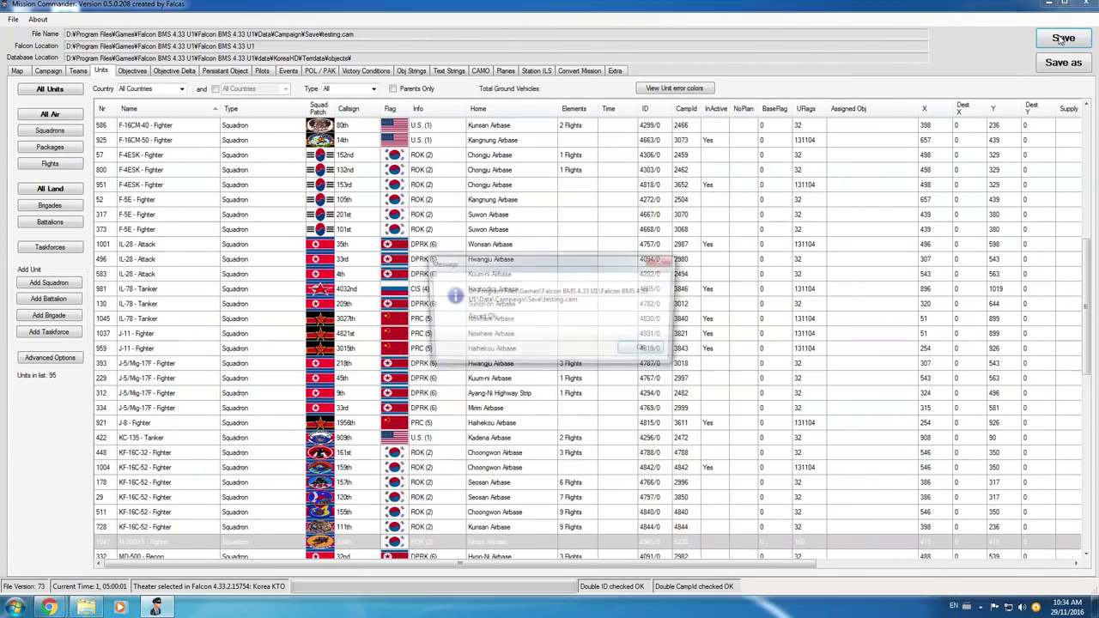
left_click(645, 352)
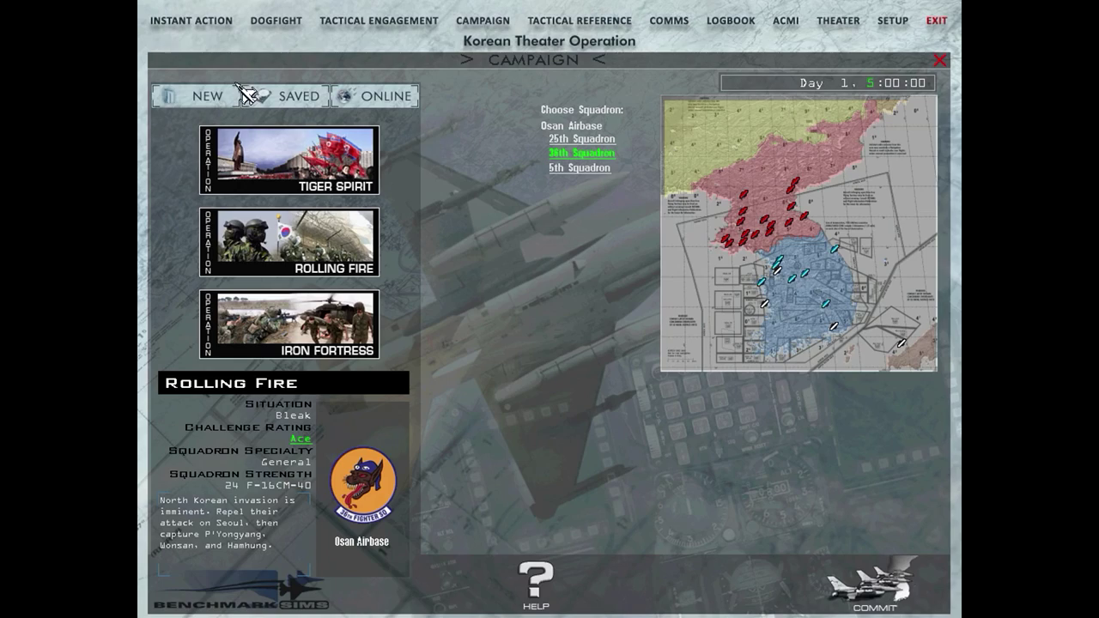
Step: Load the 'testing' campaign save, pick Kimpo's 234th Squadron, and commit
left_click(290, 99)
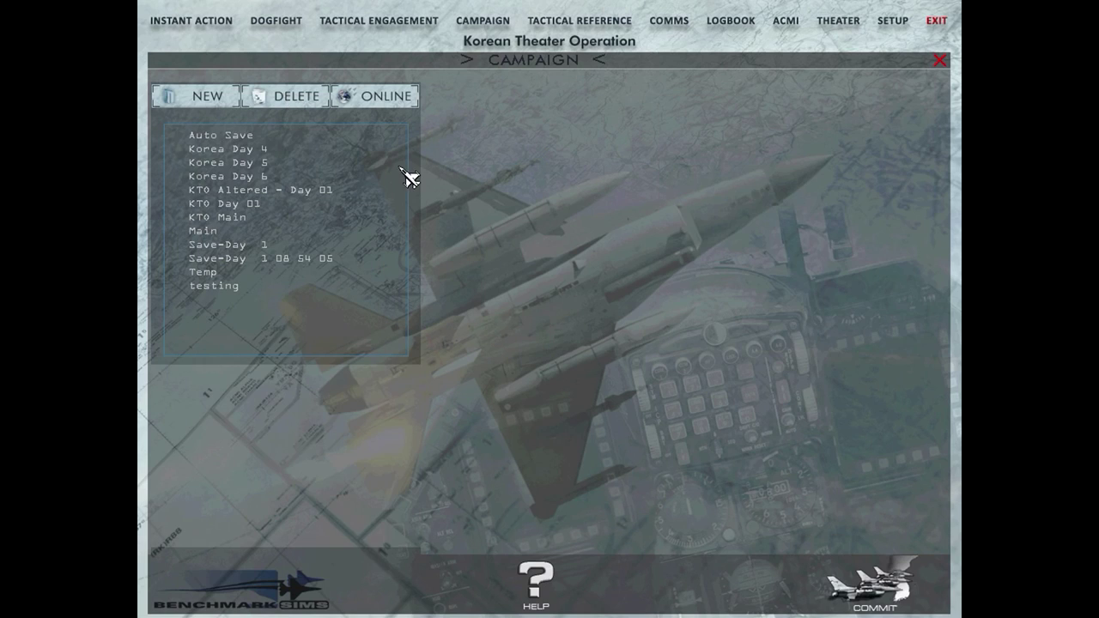
left_click(227, 292)
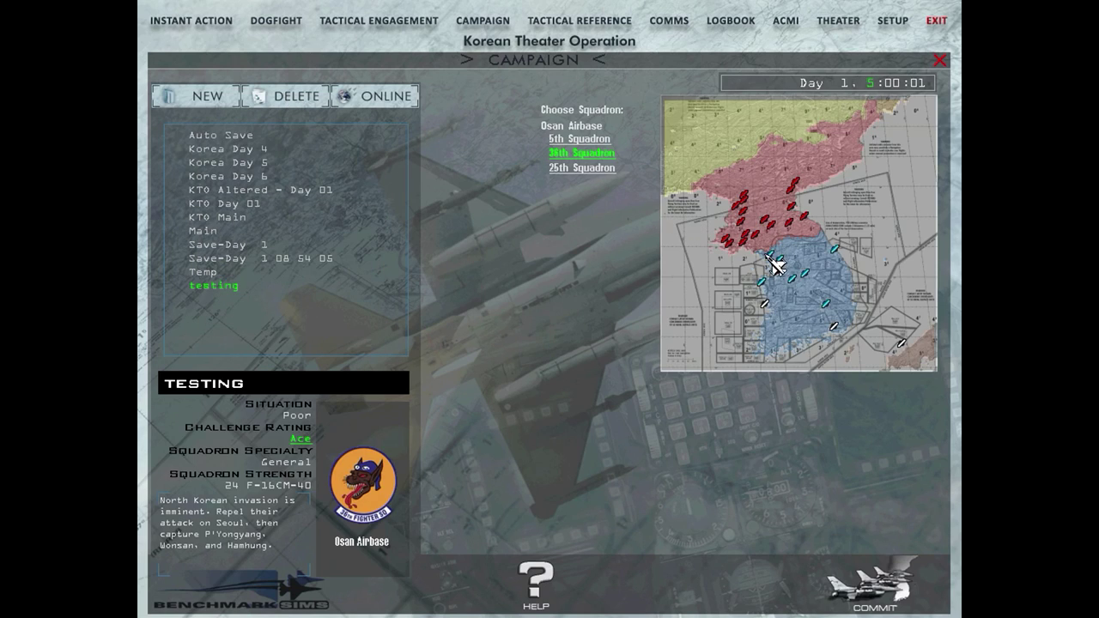
left_click(778, 264)
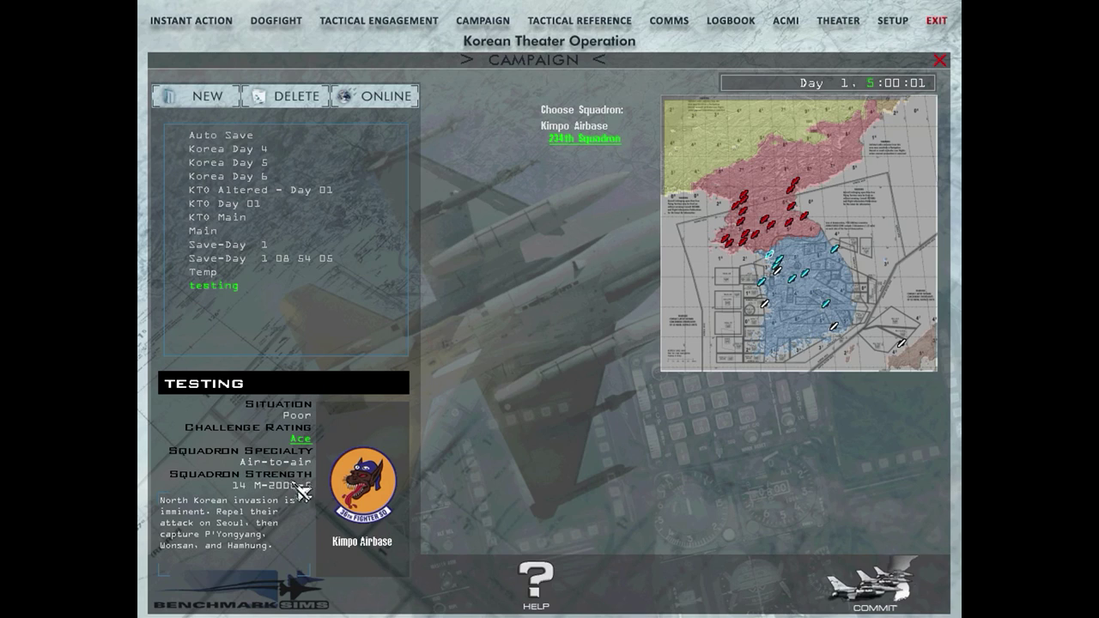
left_click(884, 595)
Step: Accept the priorities and add a package south of Paech'on with time on target 6:30:08
left_click(639, 378)
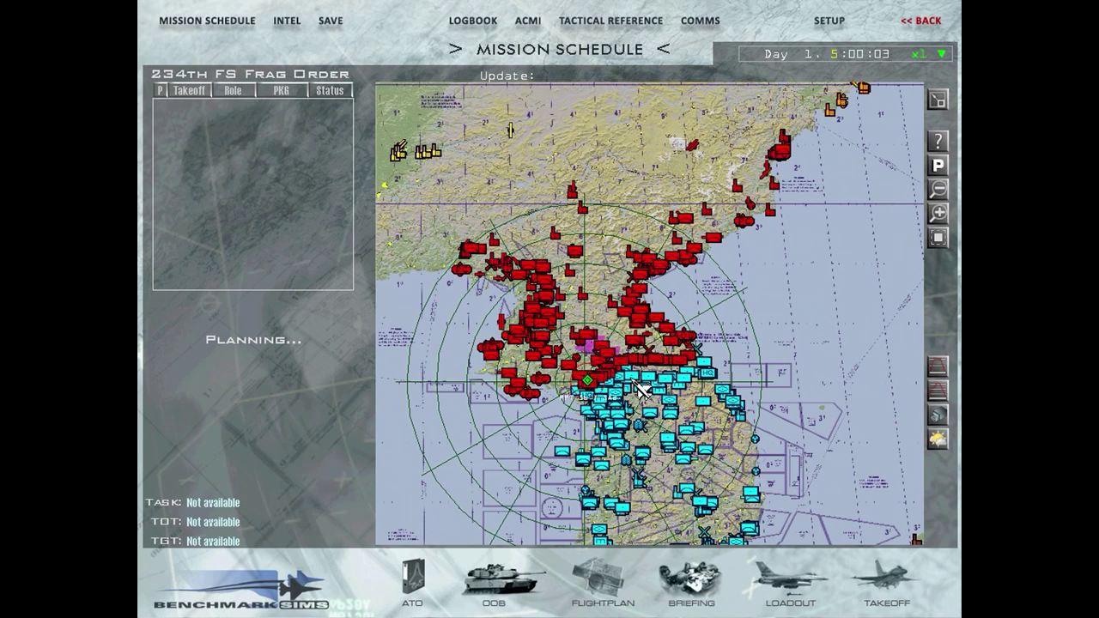
left_click_drag(578, 417, 577, 360)
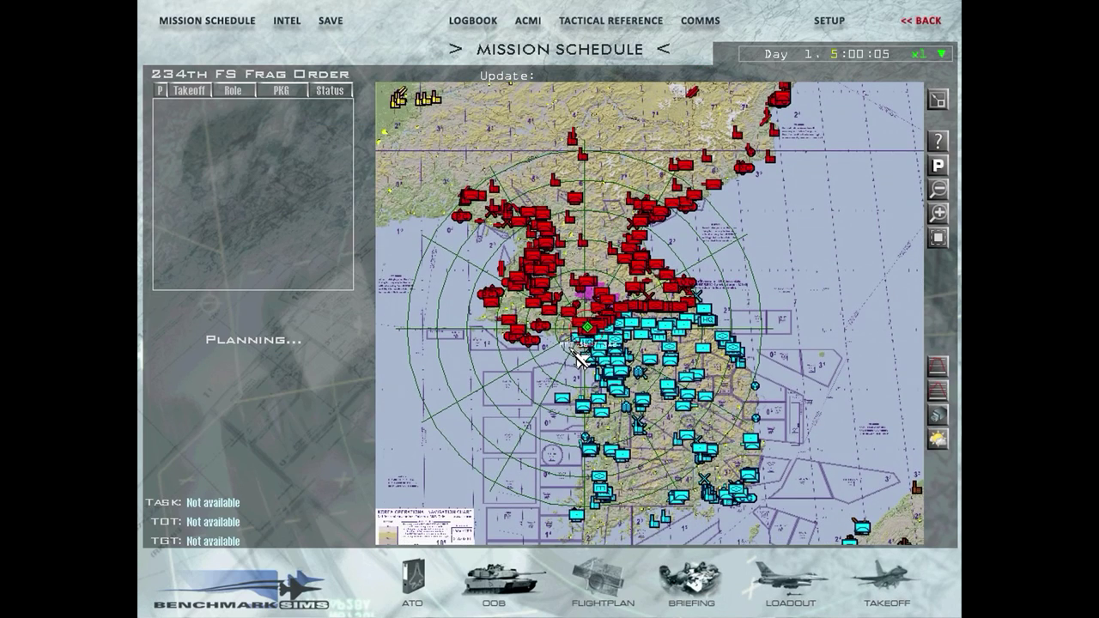
scroll(580, 343, "up", 3)
right_click(539, 342)
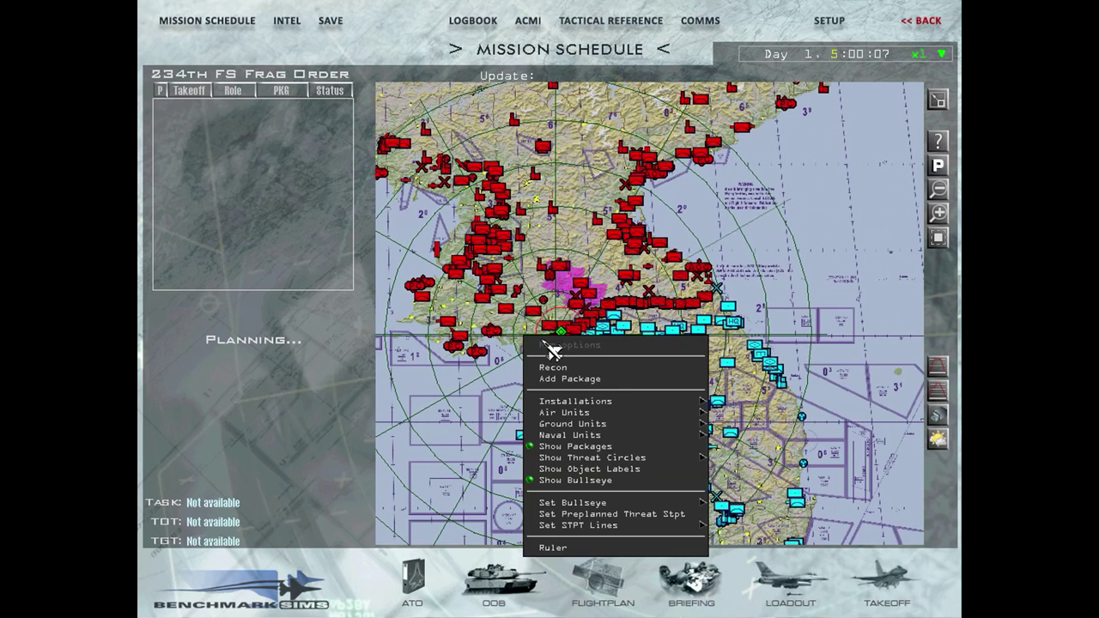
left_click(587, 382)
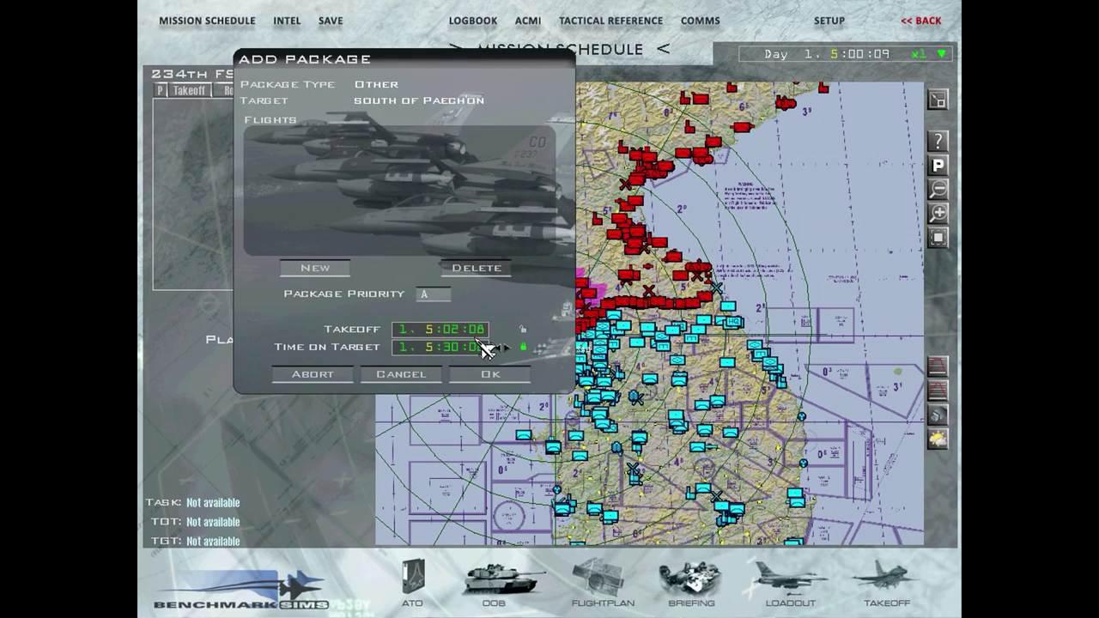
left_click(509, 347)
Step: Add a new flight to the package using the Mirage 2000-5F aircraft
left_click(316, 267)
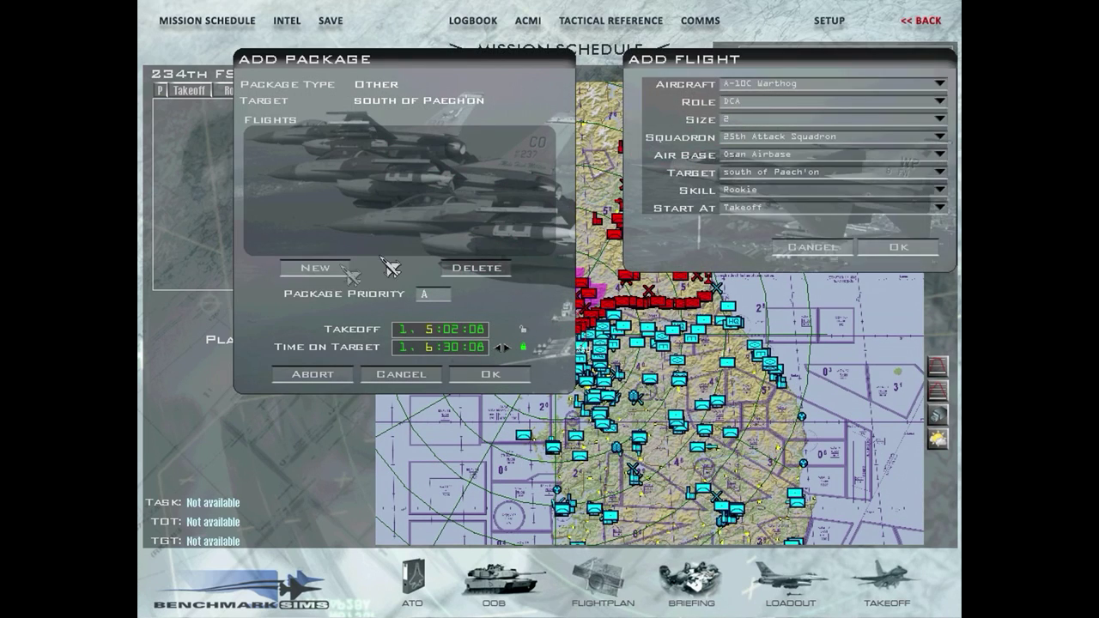
left_click(800, 86)
left_click_drag(942, 100, 943, 232)
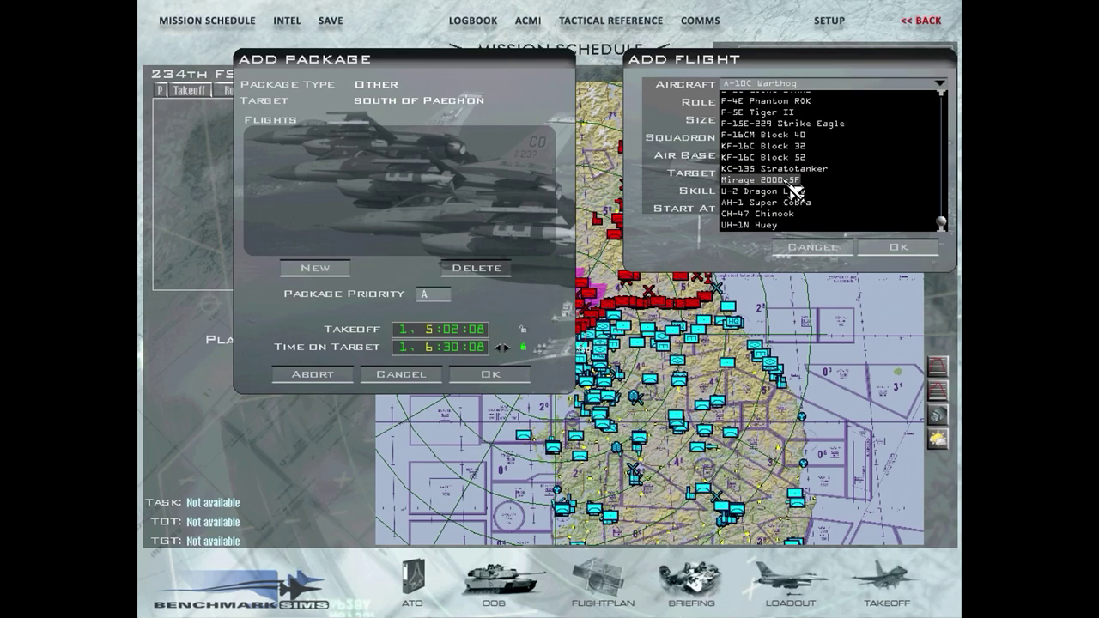
scroll(795, 191, "up", 3)
scroll(791, 183, "down", 5)
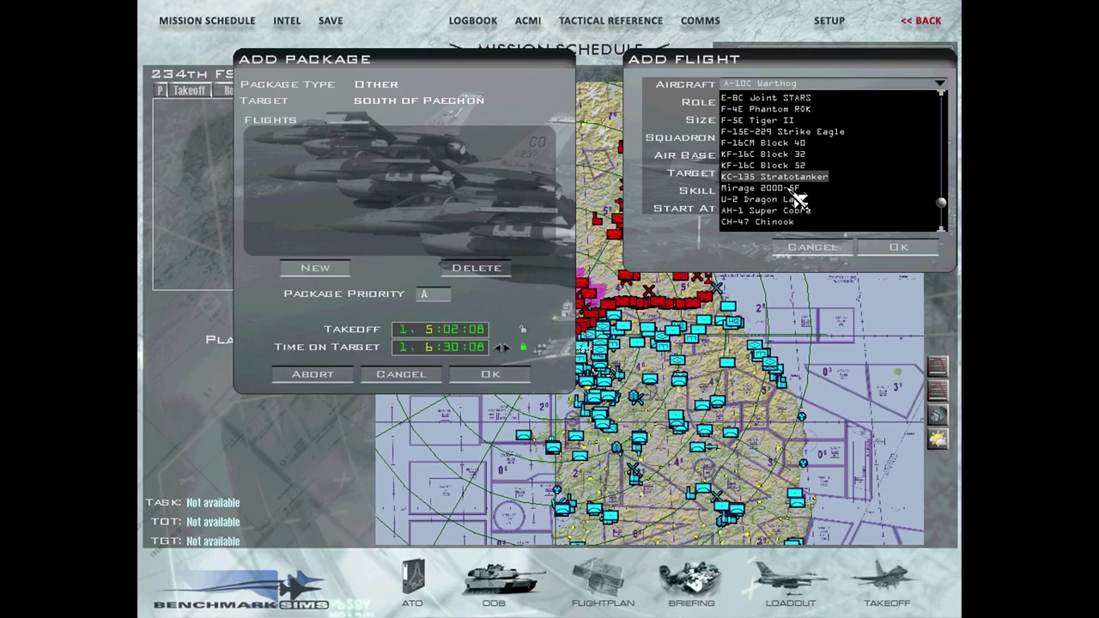
left_click(788, 181)
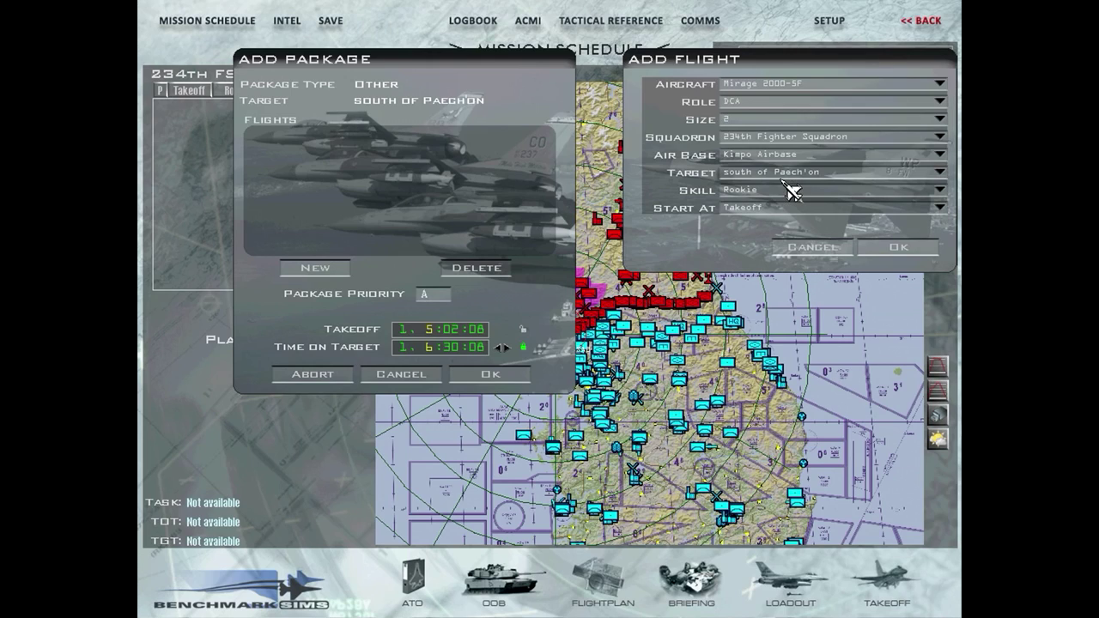
Step: Make it a four-ship Ace SWEEP flight, confirm the package, and select the flight
left_click(780, 110)
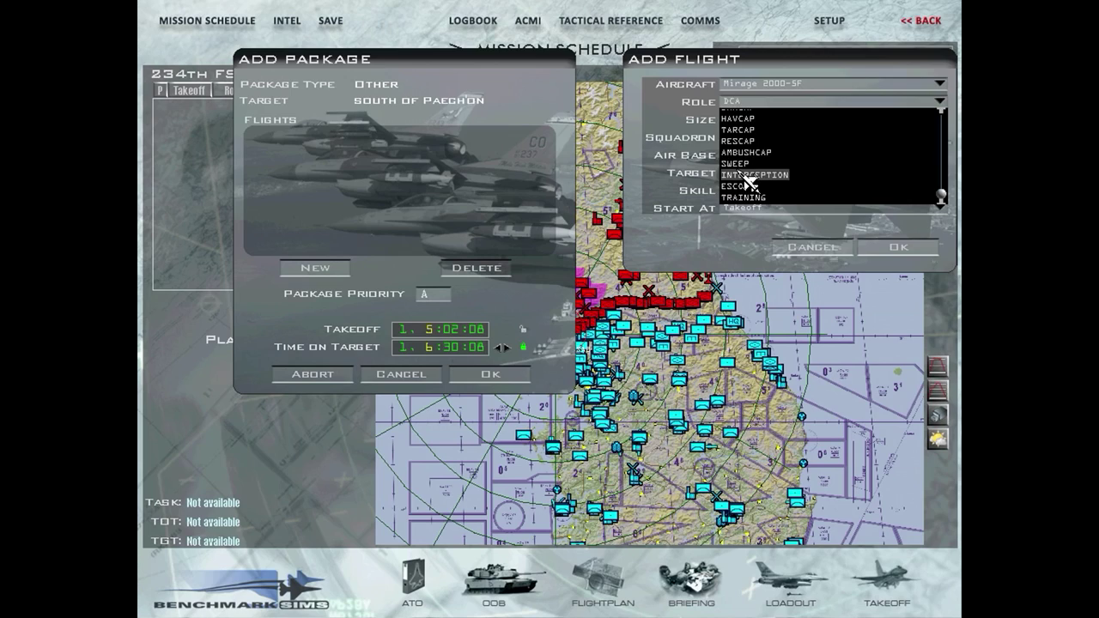
left_click(748, 177)
left_click(742, 113)
left_click(753, 103)
left_click(753, 175)
left_click(753, 122)
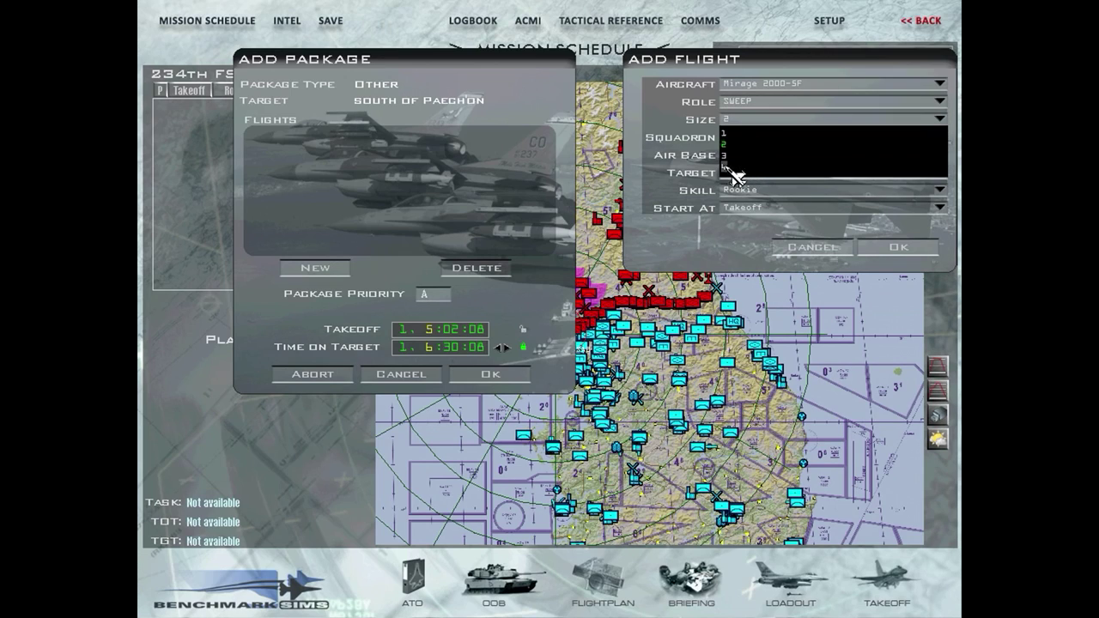
left_click(731, 168)
left_click(760, 189)
left_click(743, 243)
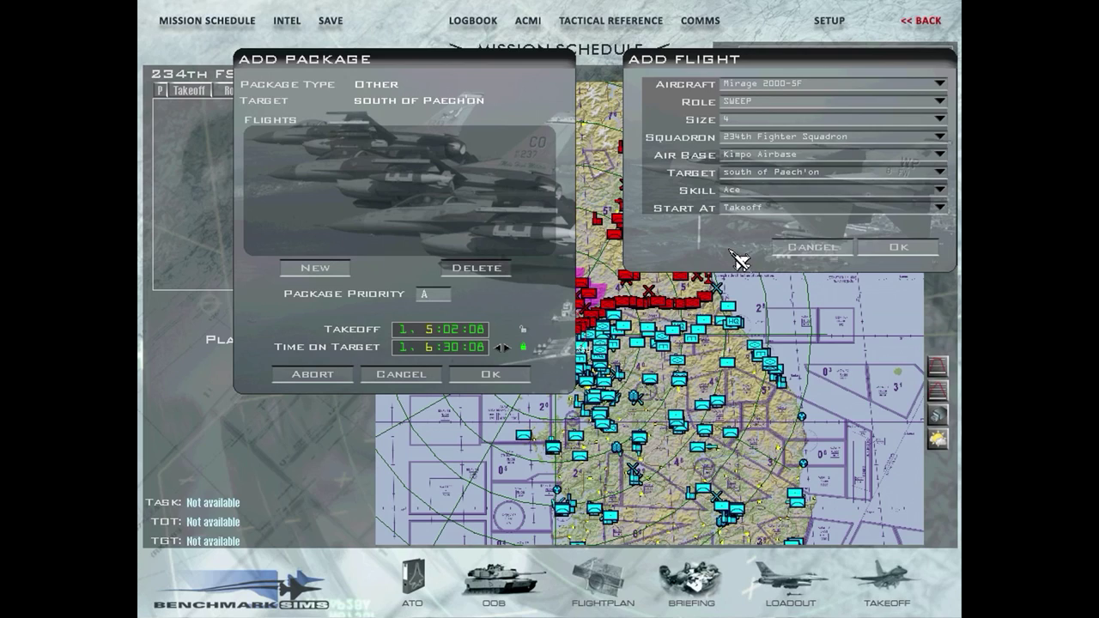
left_click(921, 251)
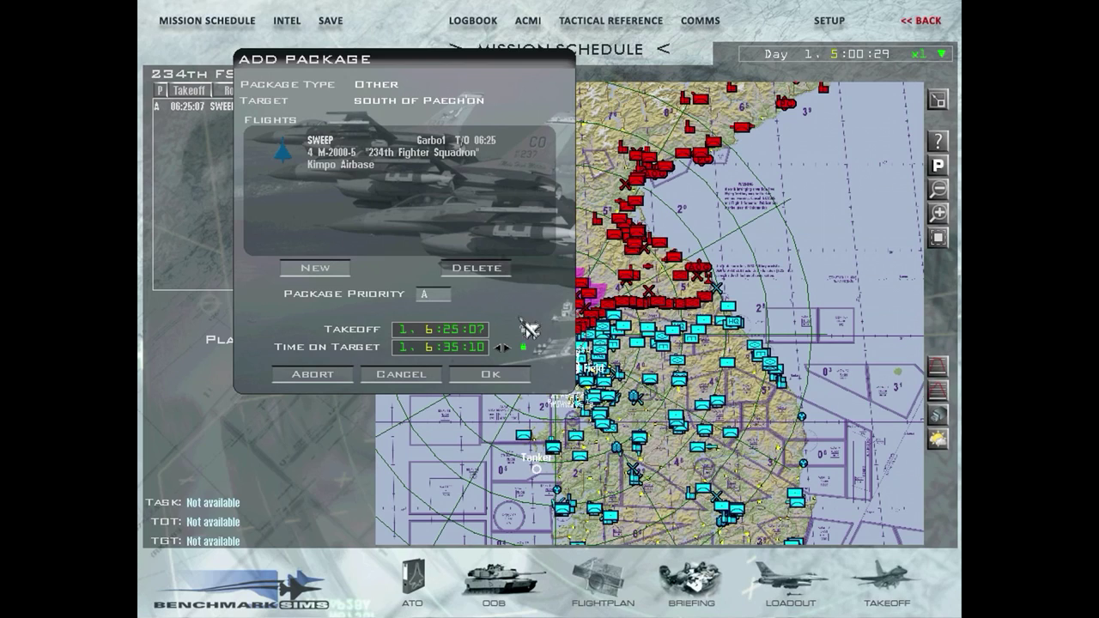
left_click(485, 374)
left_click(286, 110)
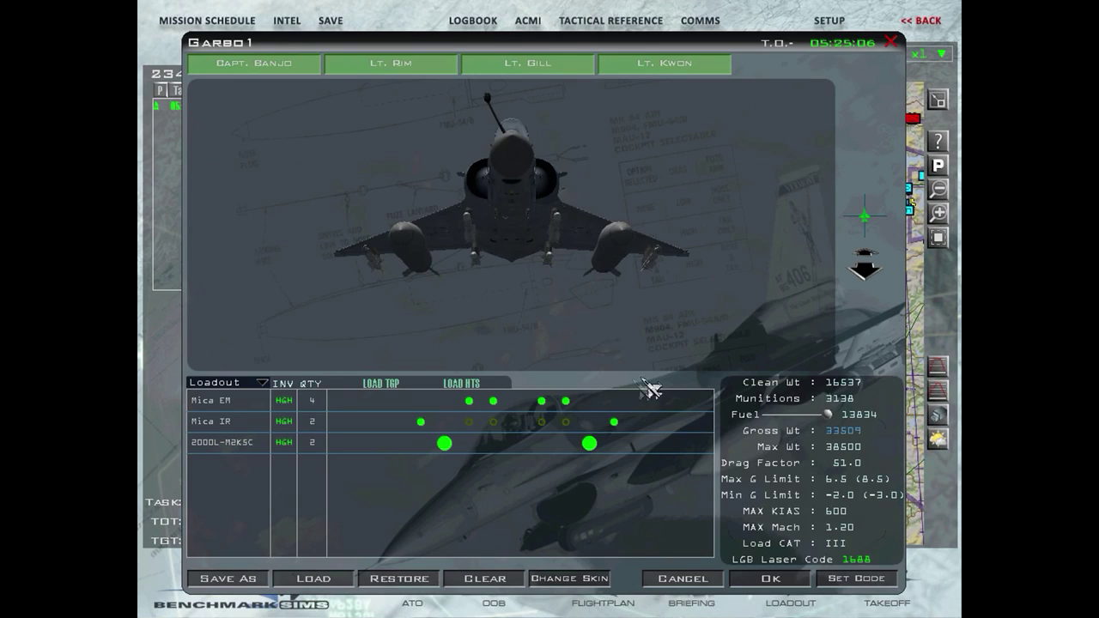
Step: Rotate Garbo1's loadout aircraft model to a side view
mouse_move(864, 216)
left_mouse_down()
mouse_move(861, 227)
mouse_move(854, 217)
left_mouse_up()
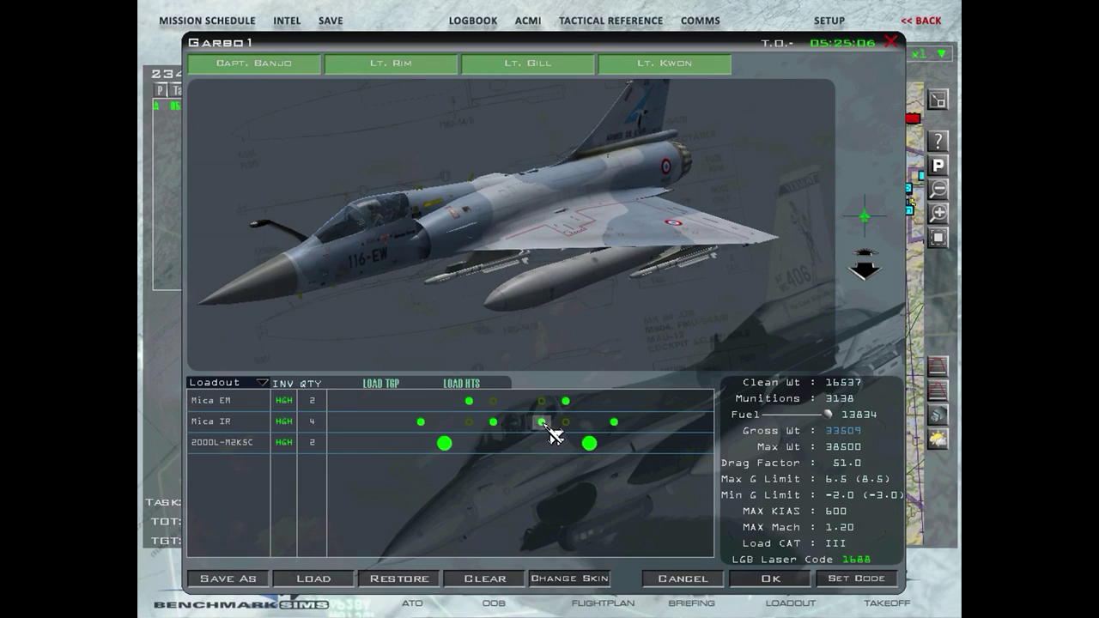